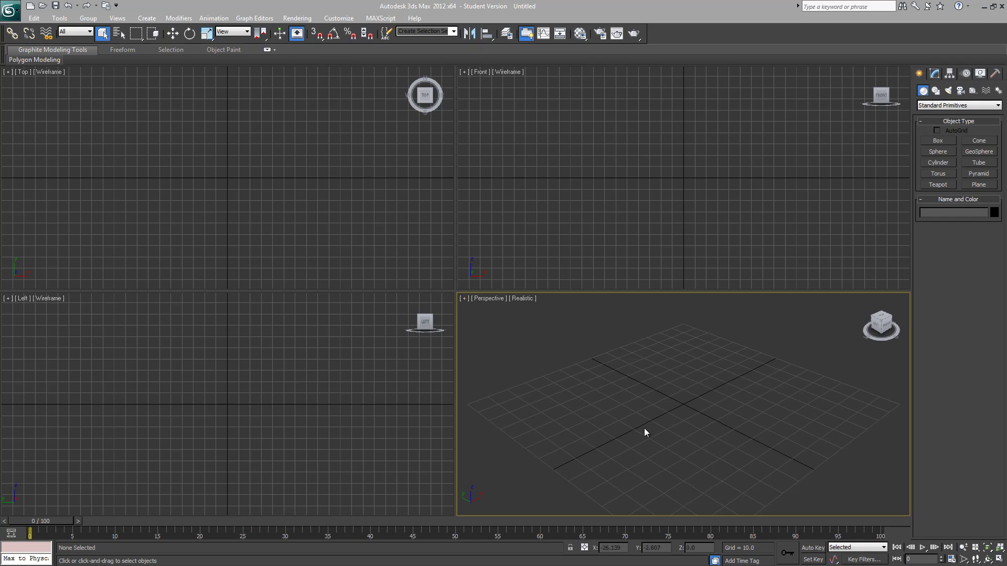
# Dock the Graphite Modeling Tools ribbon at the bottom, then move the main toolbar to the bottom edge
pyautogui.click(118, 423)
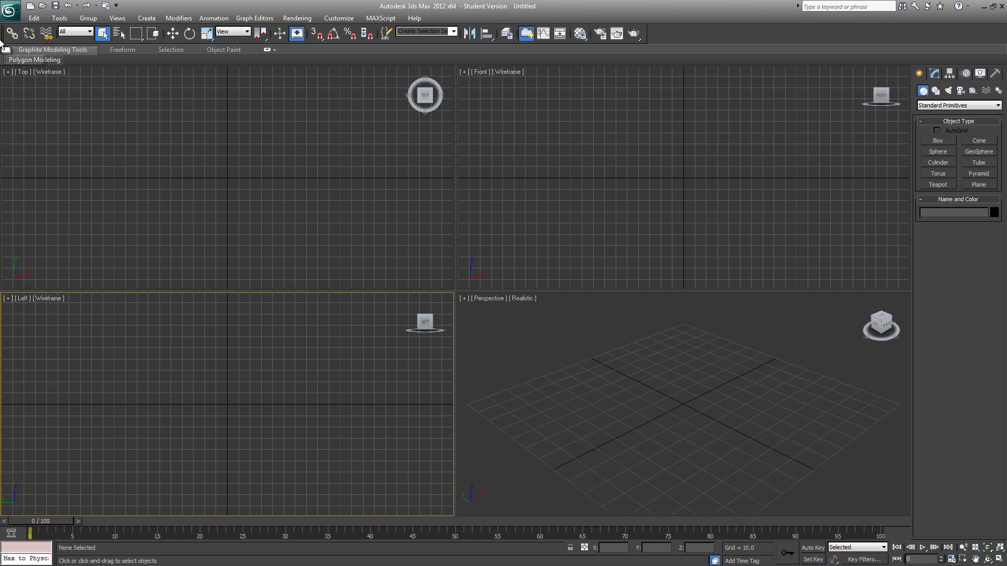
pyautogui.moveTo(2, 64); pyautogui.dragTo(2, 513)
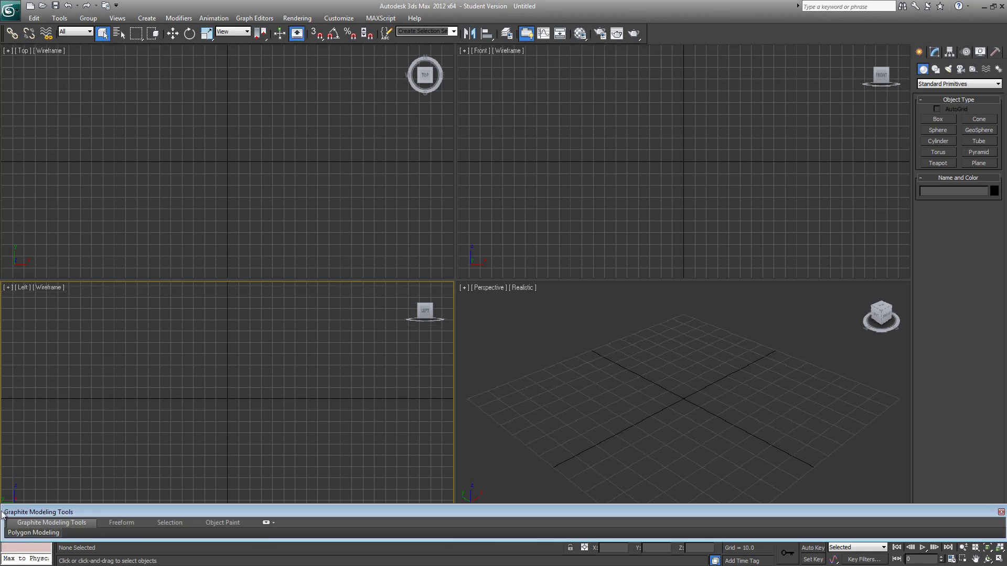
pyautogui.rightClick(4, 514)
pyautogui.moveTo(64, 335)
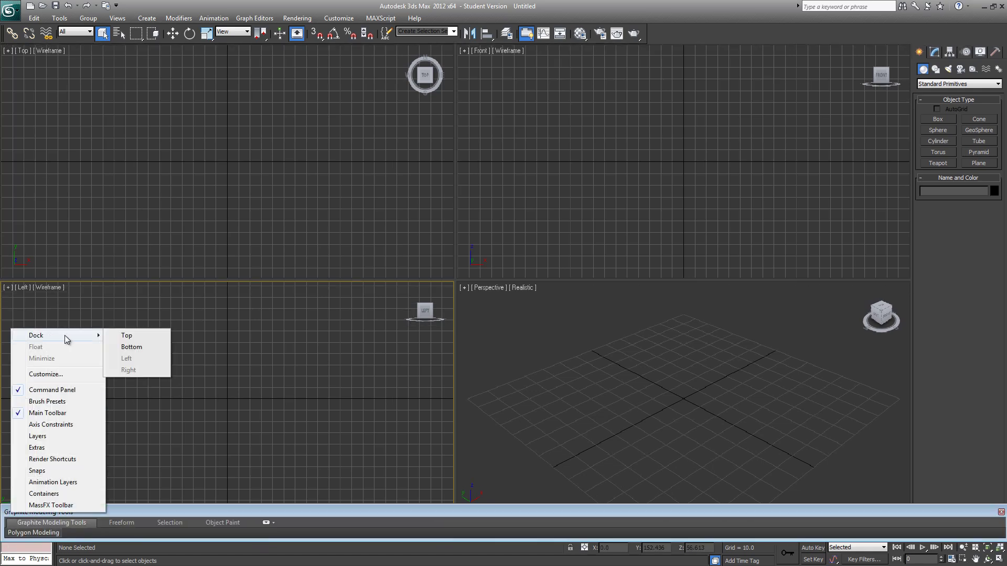
pyautogui.click(140, 351)
pyautogui.moveTo(2, 42); pyautogui.dragTo(2, 545)
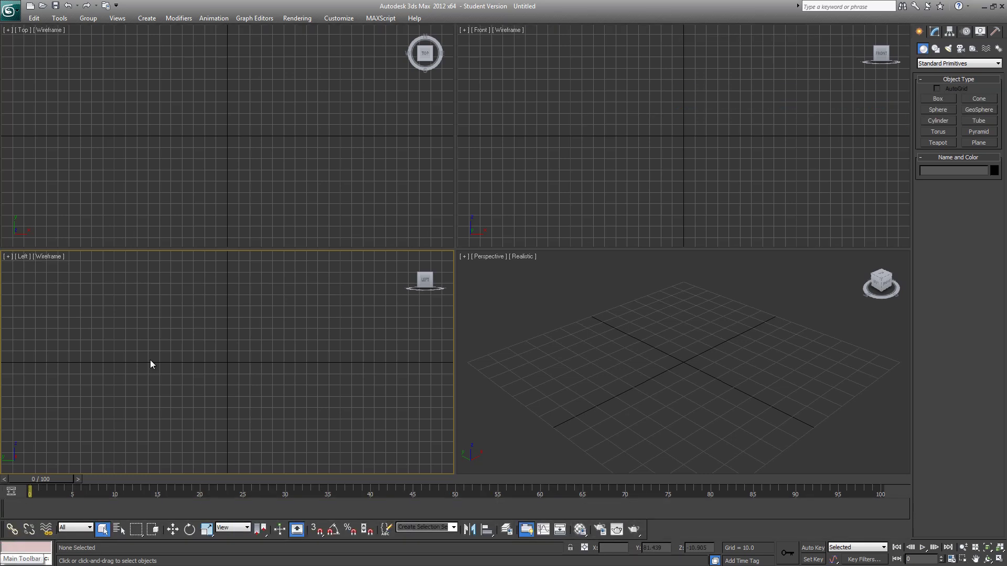
# Open the Customize User Interface dialog and move it up and to the right
pyautogui.click(338, 19)
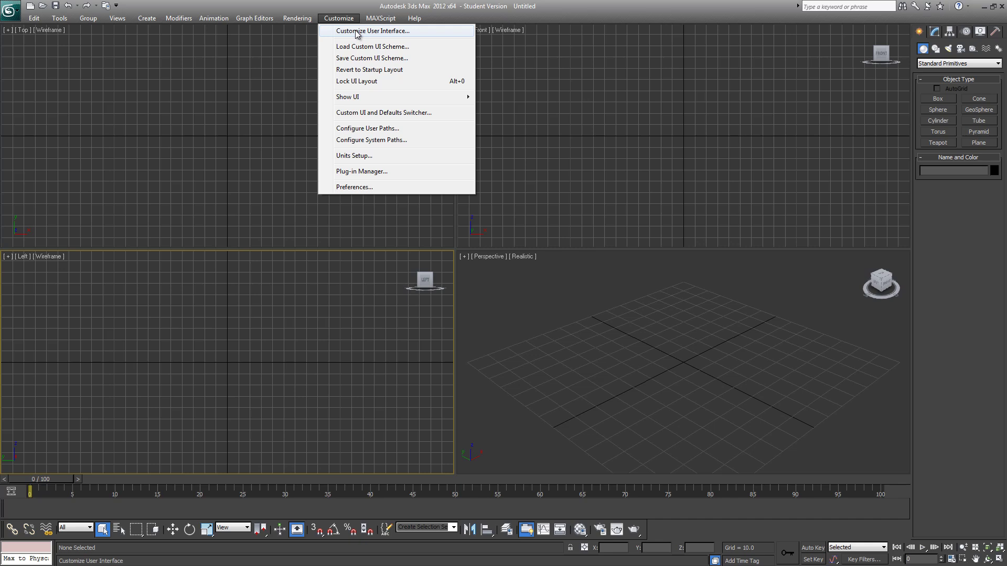
pyautogui.click(379, 33)
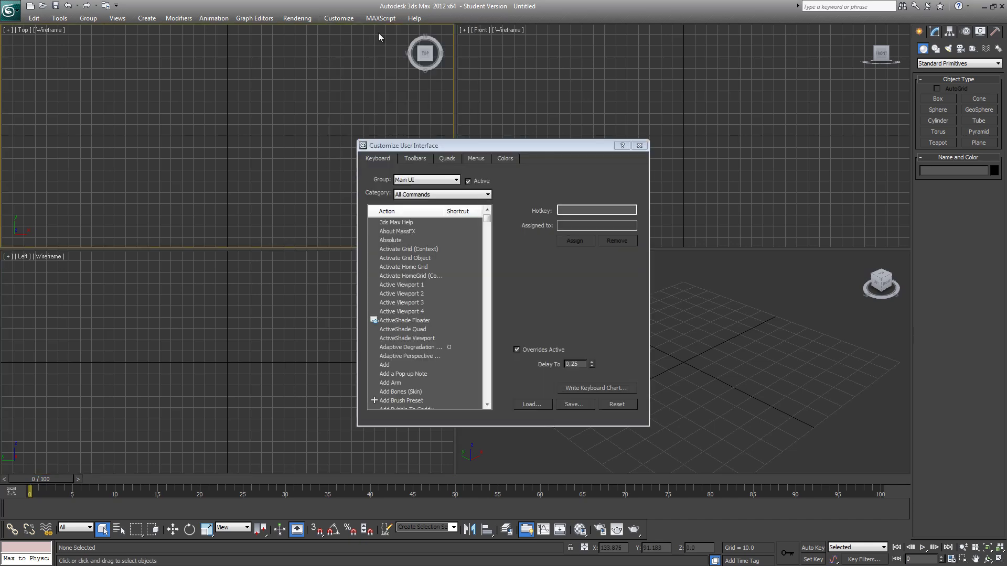
pyautogui.moveTo(425, 146); pyautogui.dragTo(452, 102)
pyautogui.click(411, 226)
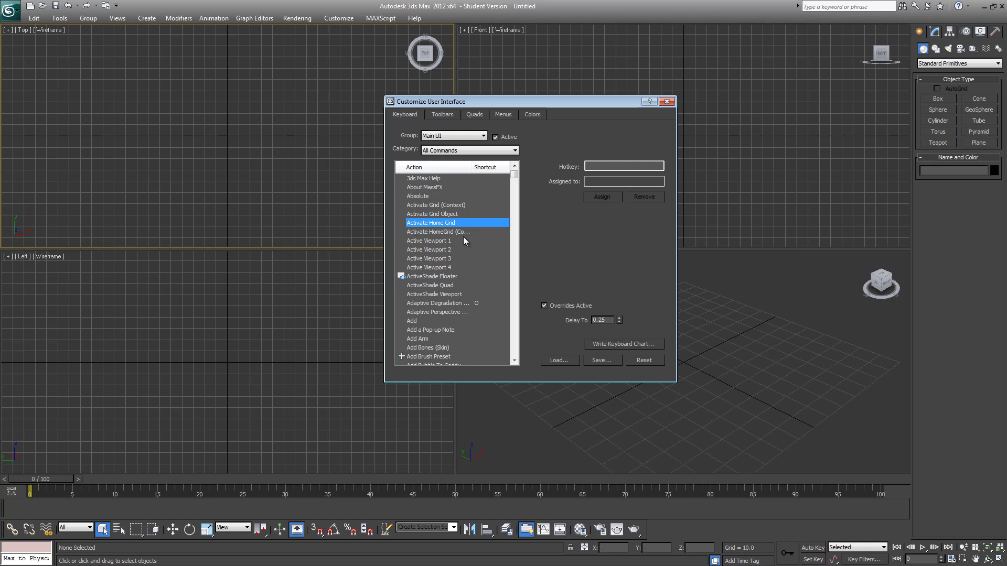
# Replace Maximize Viewport Toggle's Alt+W hotkey with Space
pyautogui.write('max')
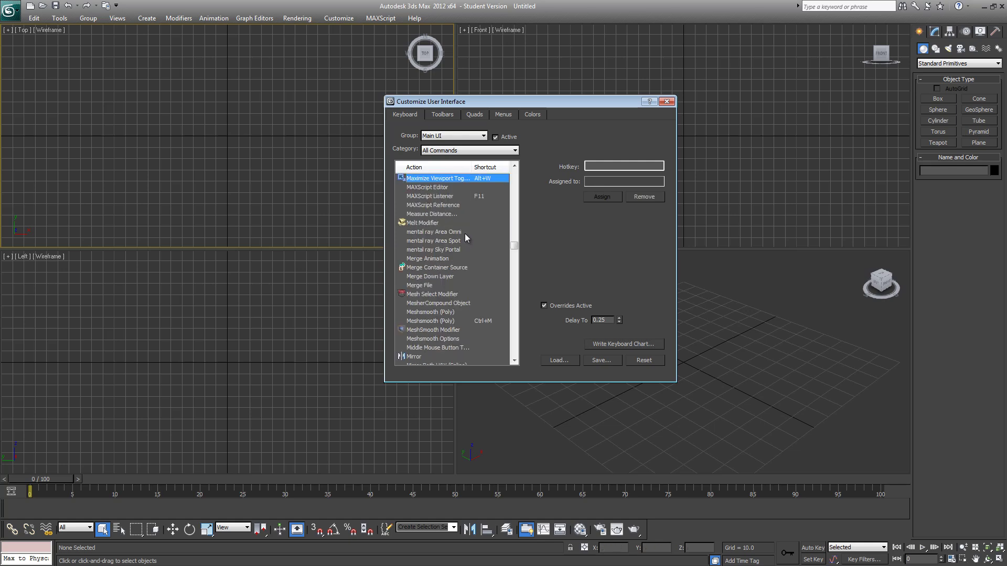
pyautogui.click(645, 197)
pyautogui.click(609, 166)
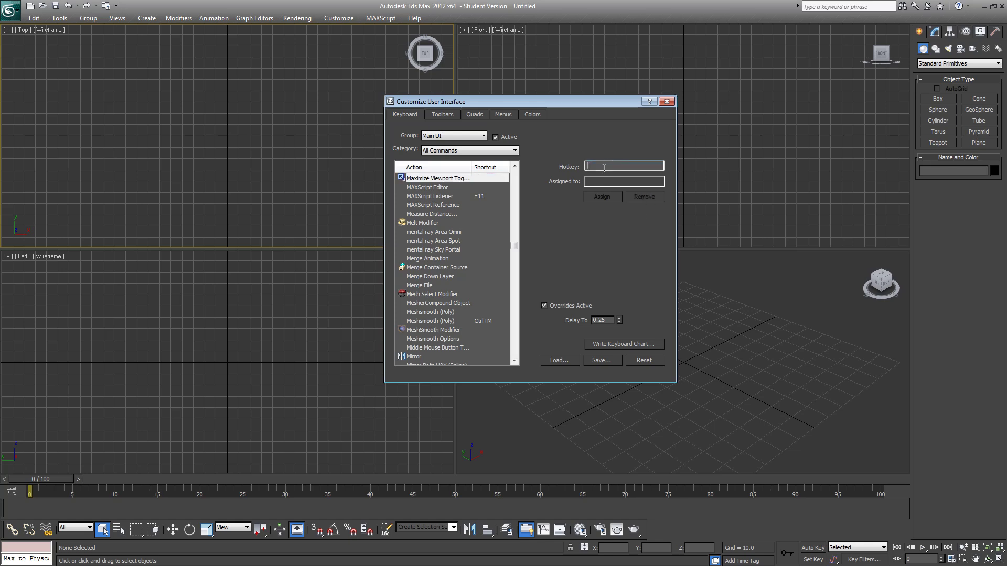
pyautogui.press('space')
pyautogui.click(602, 197)
# Select the Affect Pivot Only action at the top of the action list
pyautogui.click(449, 251)
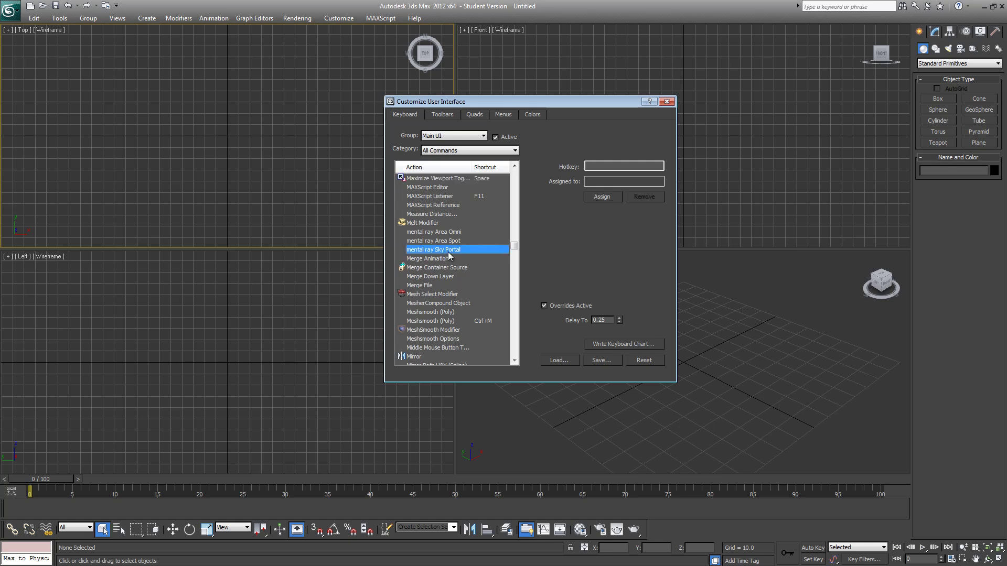
pyautogui.press('Home')
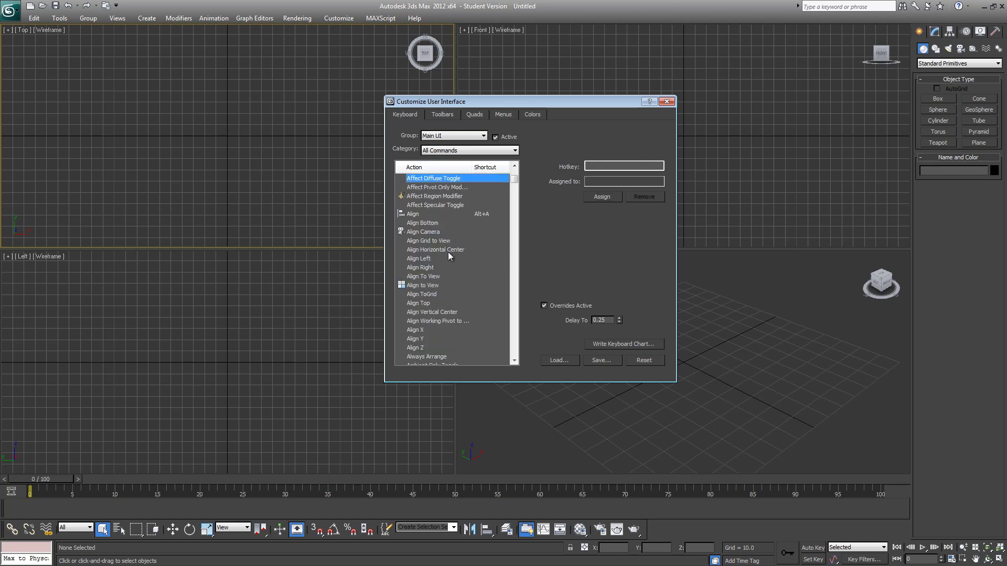
pyautogui.click(463, 186)
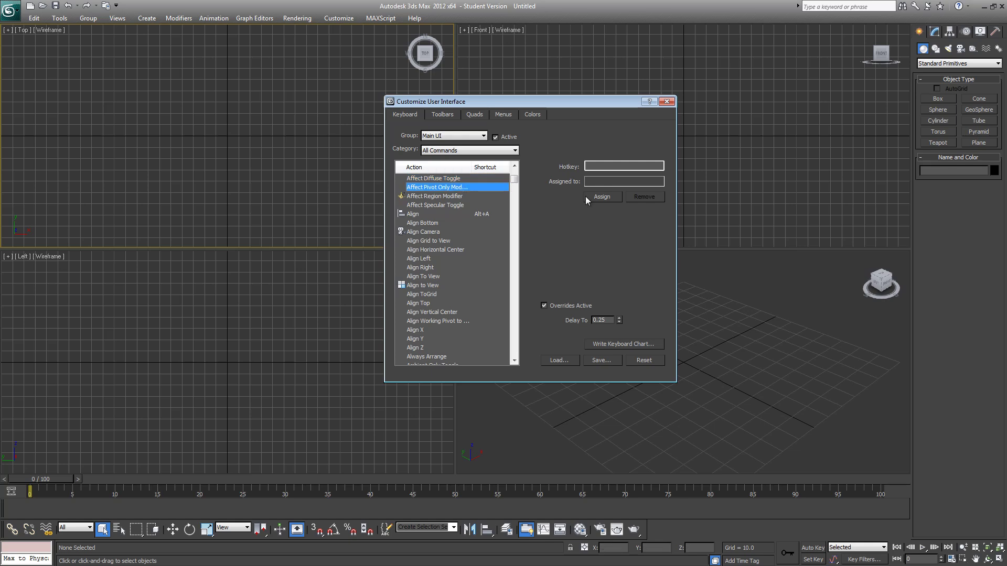
# Assign a new Alt+Shift+Ctrl shortcut to the Affect Pivot Only action
pyautogui.click(620, 167)
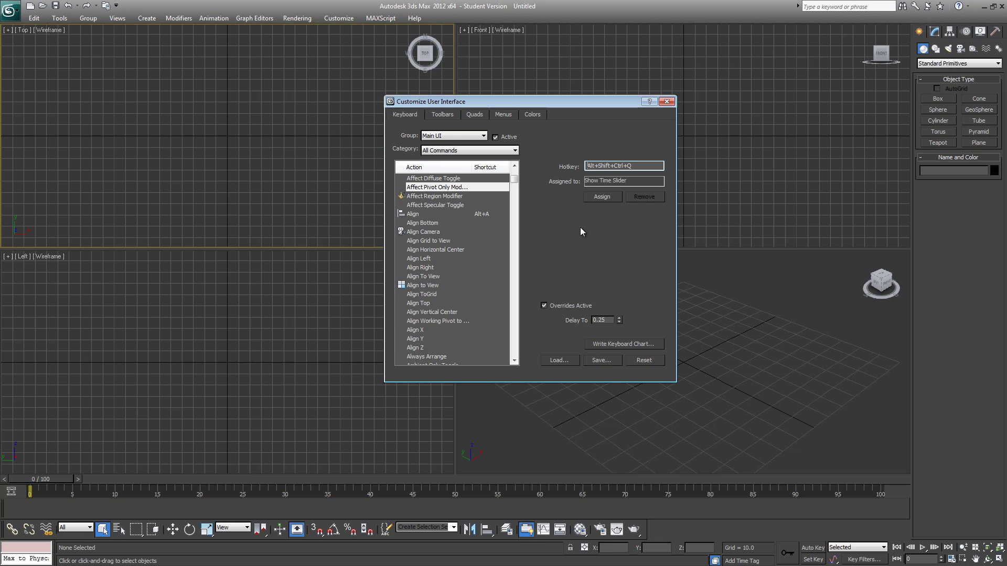
pyautogui.click(596, 201)
pyautogui.click(439, 276)
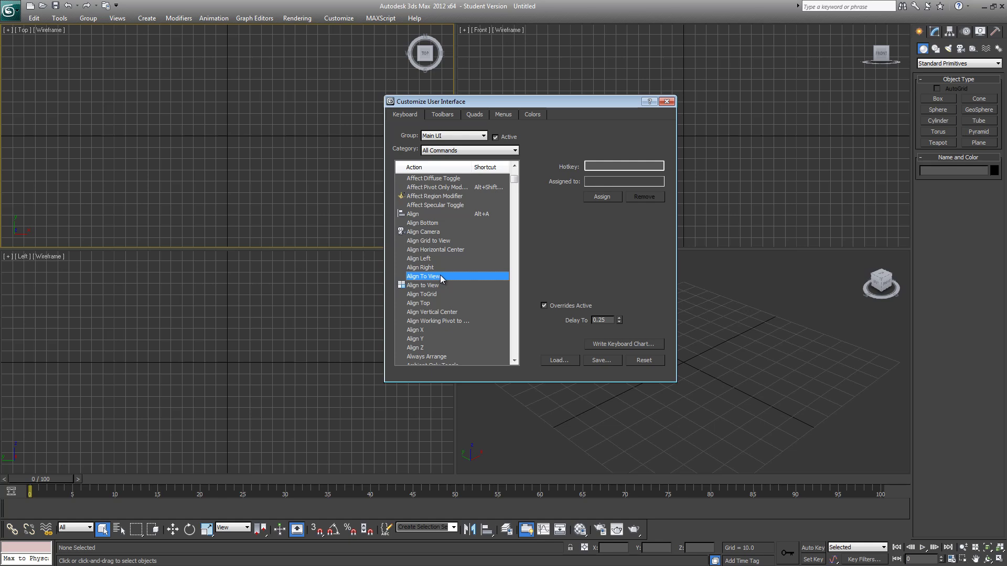
# Browse the action list past the 'posi' and PolyDraw entries to the Point action
pyautogui.write('pos')
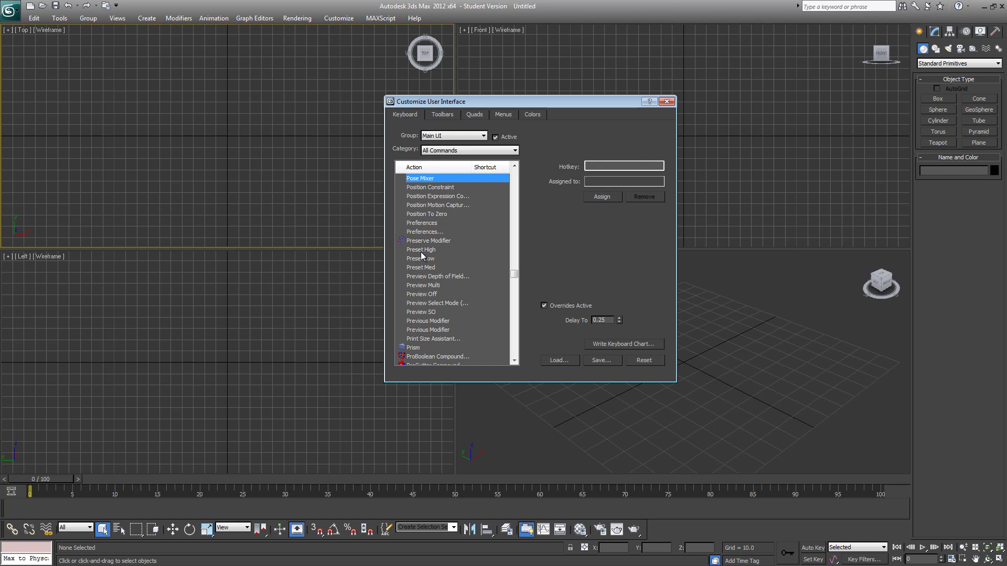
pyautogui.write('i')
pyautogui.click(422, 294)
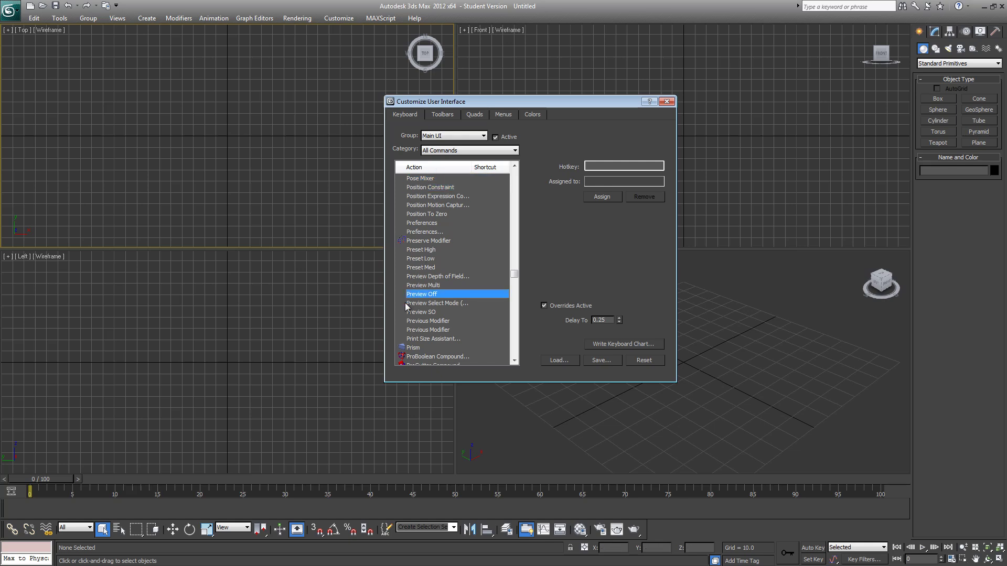
pyautogui.scroll(10, 433, 236)
pyautogui.click(433, 197)
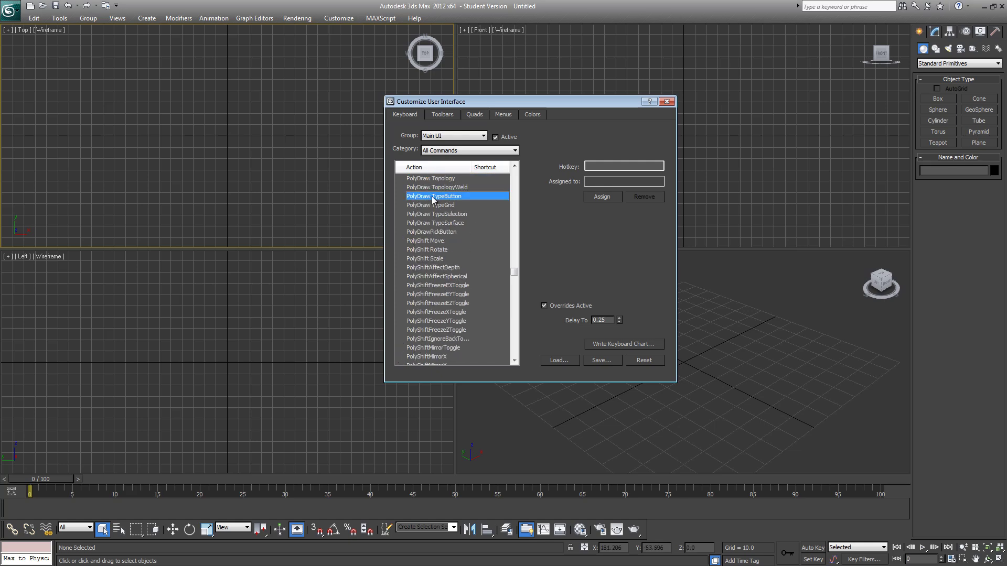
pyautogui.press('Down')
pyautogui.click(430, 223)
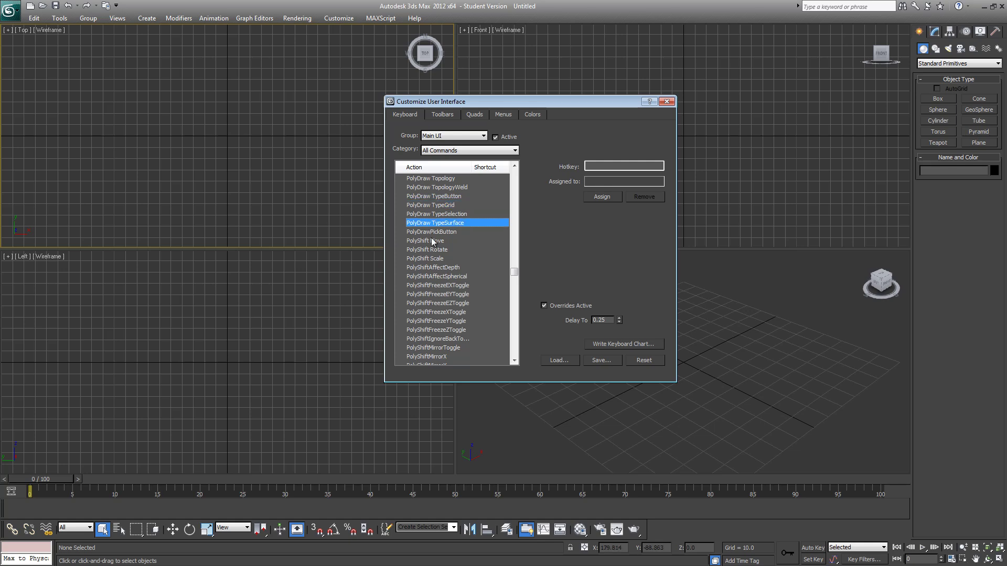
pyautogui.click(433, 259)
pyautogui.press('q')
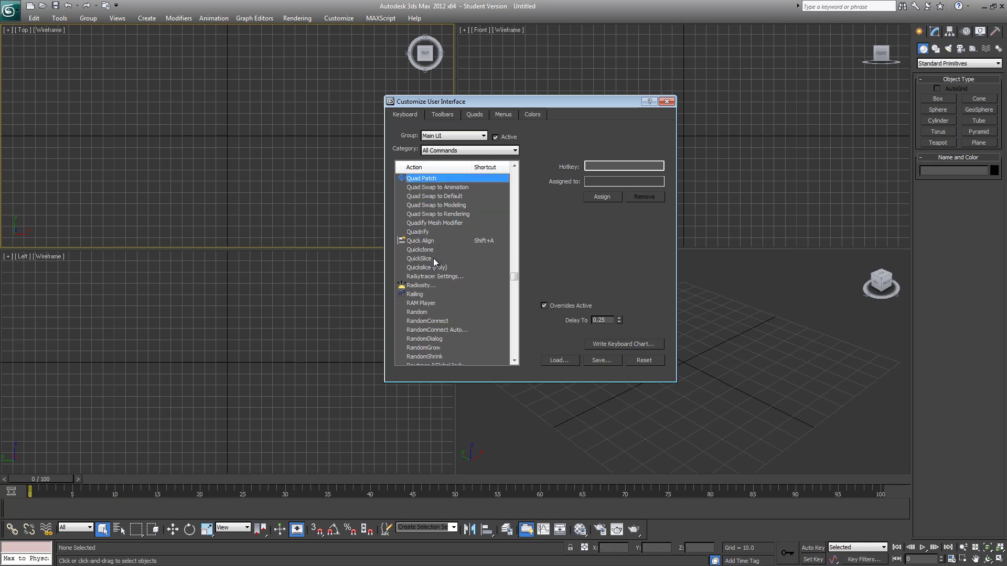
pyautogui.press('p')
pyautogui.press('o')
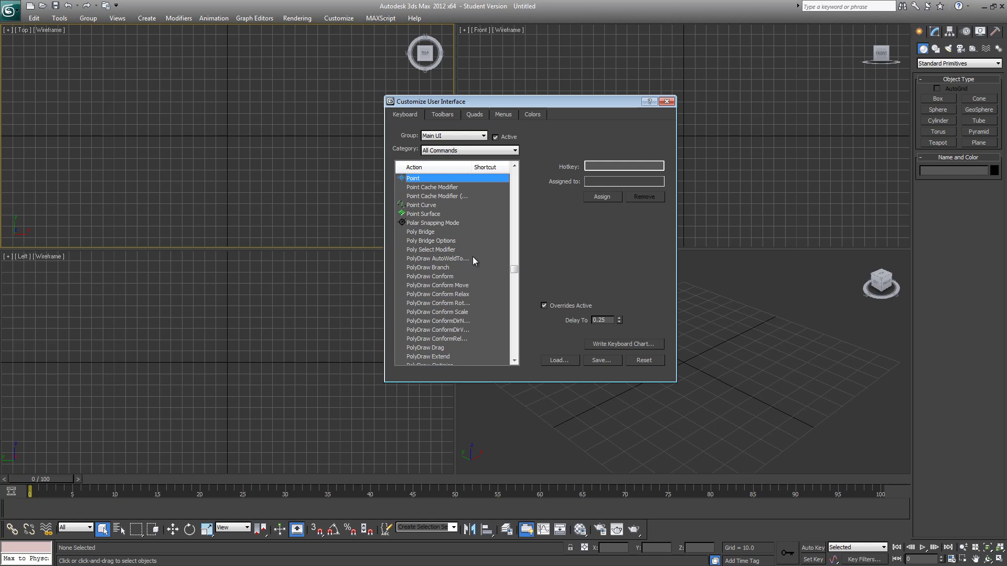
# Give Point the Ctrl+Shift+Alt+P hotkey
pyautogui.click(616, 165)
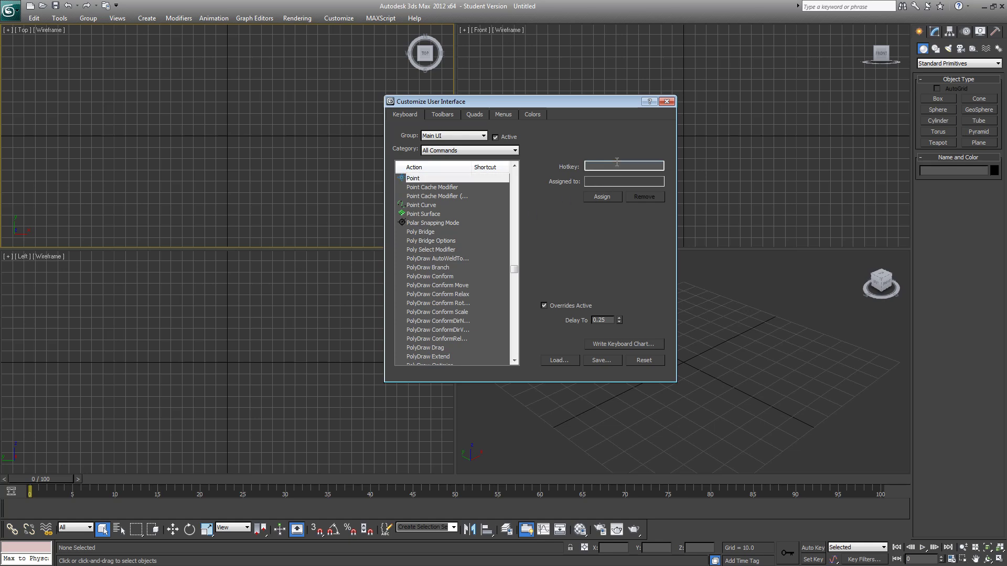
pyautogui.hotkey('ctrl', 'shift', 'alt')
pyautogui.hotkey('ctrl', 'shift', 'alt', 'p')
pyautogui.click(615, 198)
# On the Quads tab, choose the Custom quad menu for editing
pyautogui.click(470, 115)
pyautogui.click(660, 136)
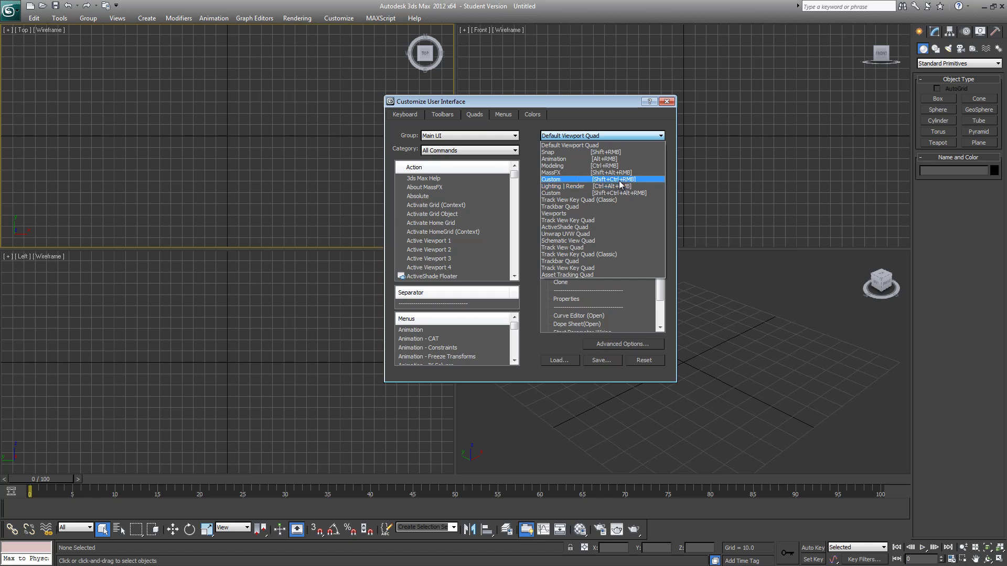
pyautogui.click(620, 180)
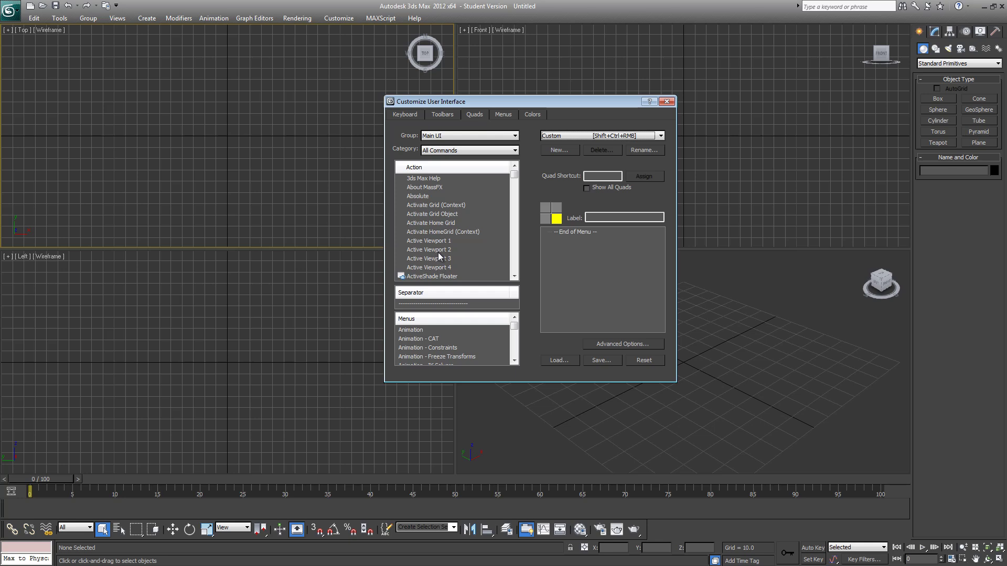
pyautogui.click(442, 205)
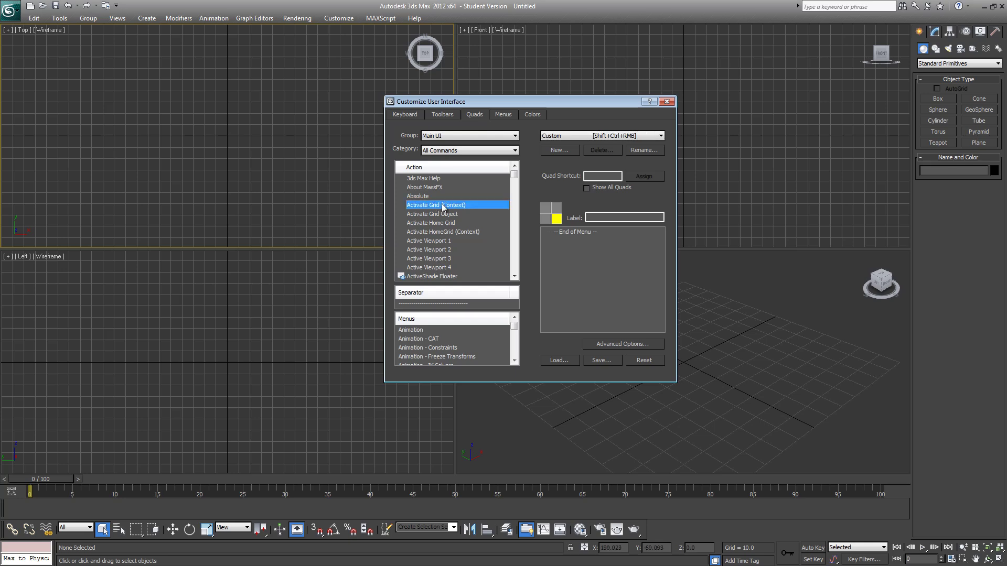
# Add the 'show' command panel and main toolbar toggles plus a separator to the Custom quad
pyautogui.write('show')
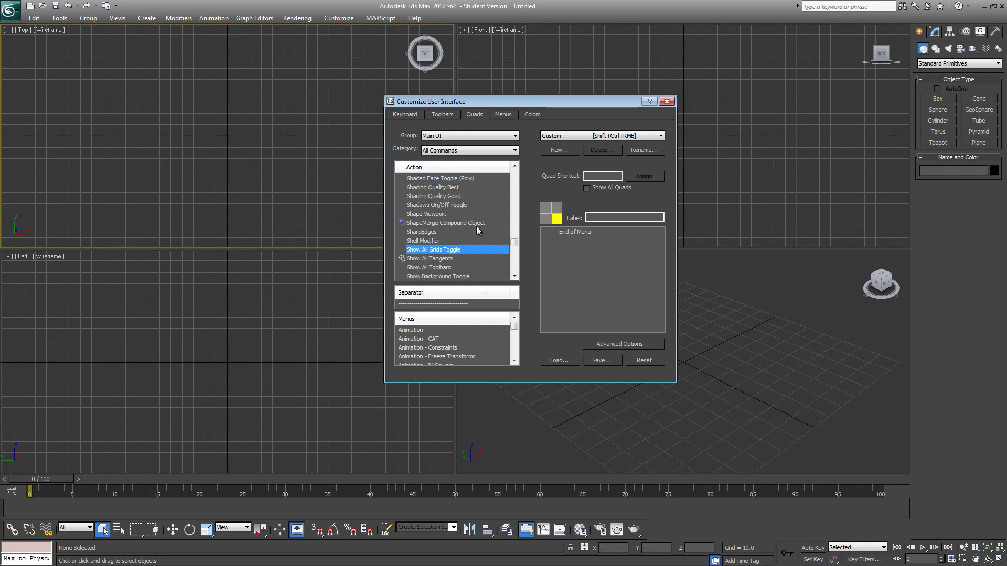
pyautogui.scroll(-2, 463, 241)
pyautogui.moveTo(457, 241); pyautogui.dragTo(594, 233)
pyautogui.scroll(-3, 470, 259)
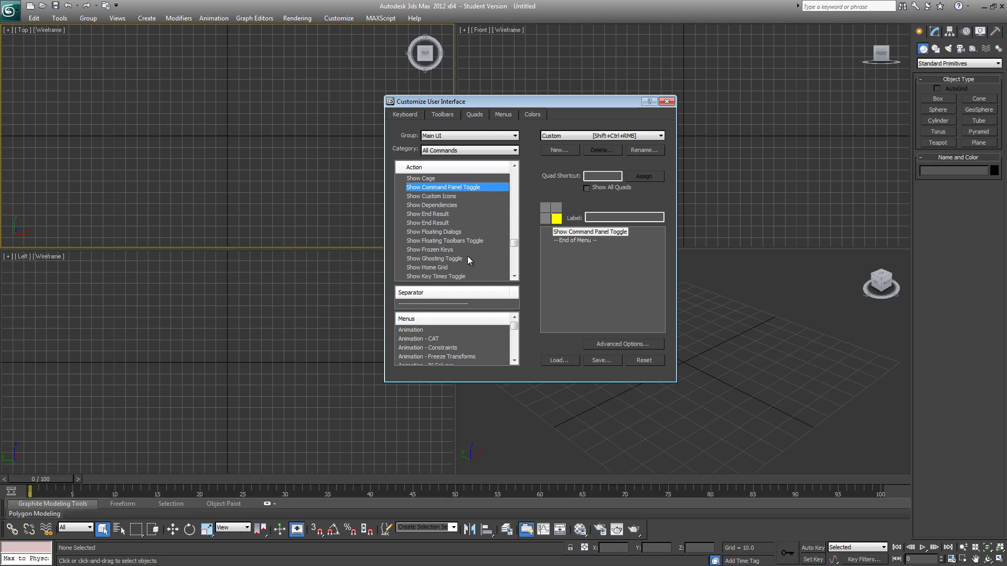
pyautogui.scroll(-1, 464, 257)
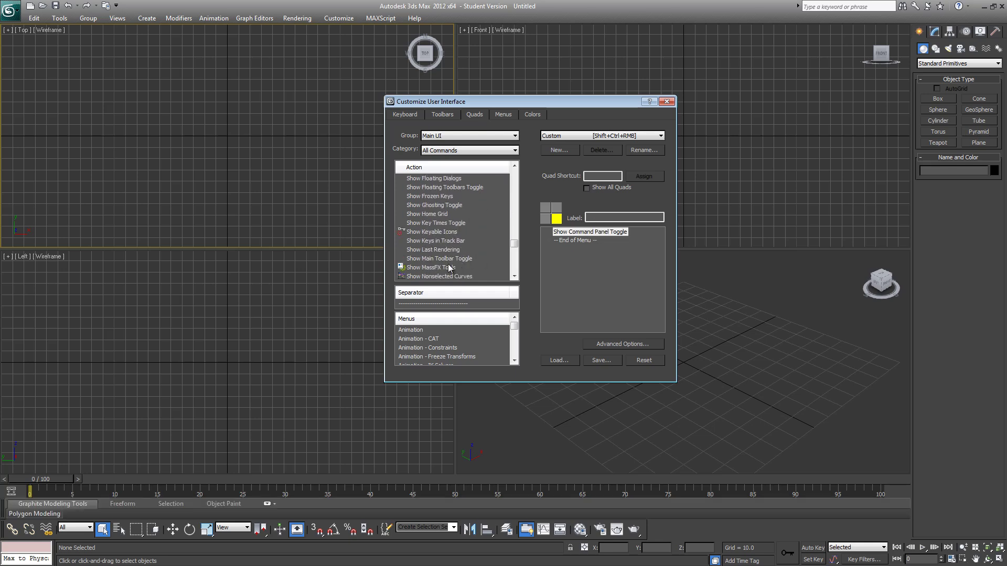
pyautogui.moveTo(447, 259); pyautogui.dragTo(618, 246)
pyautogui.moveTo(442, 303); pyautogui.dragTo(595, 250)
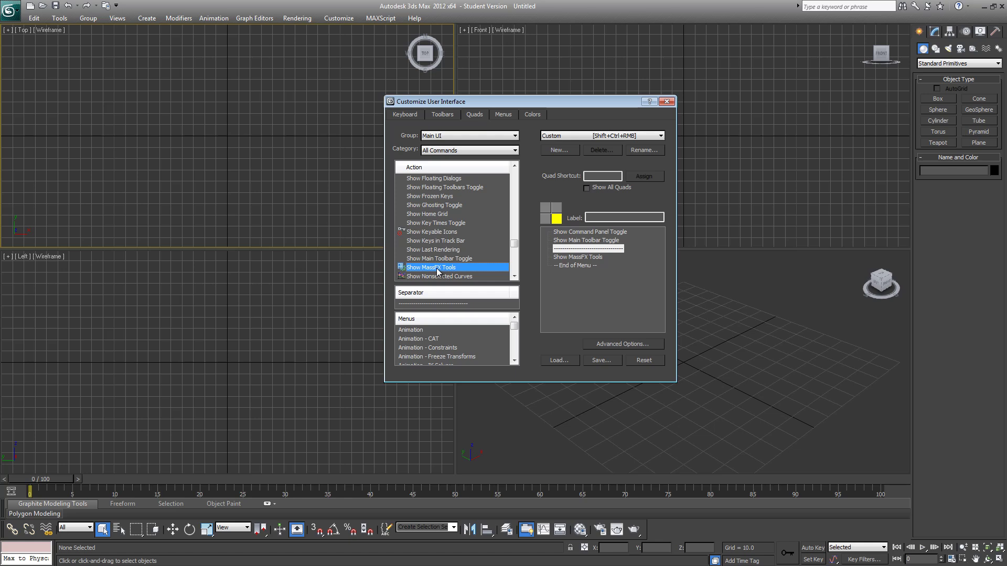
# Add Show Time Slider with a separator, then display all four quads
pyautogui.scroll(-3, 445, 244)
pyautogui.click(445, 241)
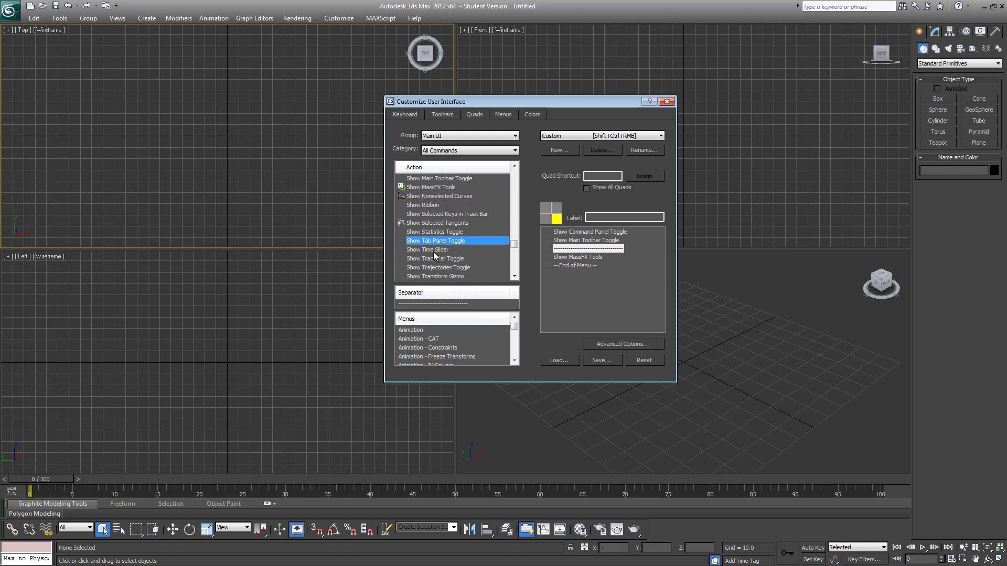
pyautogui.moveTo(436, 250); pyautogui.dragTo(571, 258)
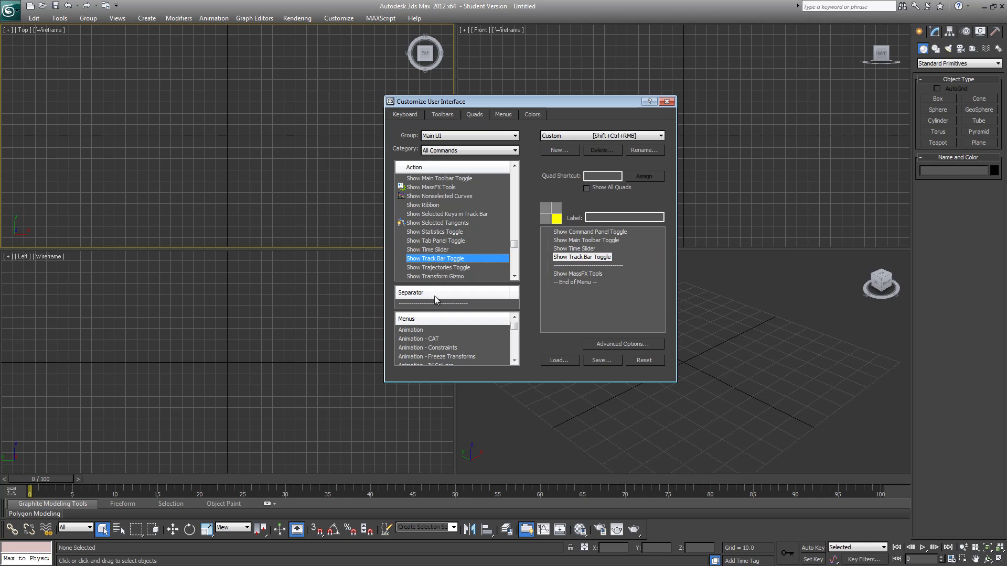
pyautogui.moveTo(433, 301); pyautogui.dragTo(614, 247)
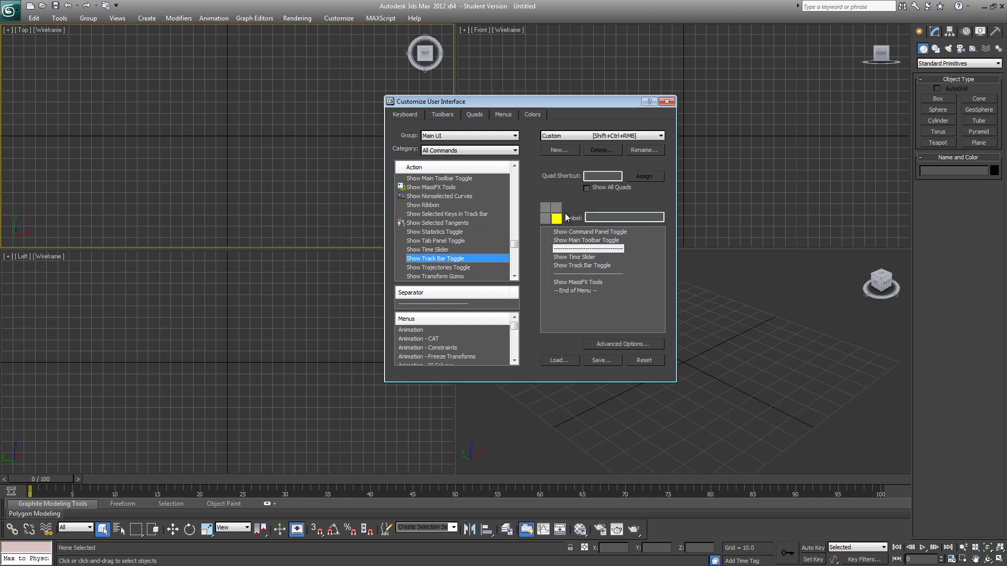
pyautogui.click(602, 187)
# Add Custom UI and Defaults Switcher, then Preferences, to the upper-right quadrant
pyautogui.click(556, 210)
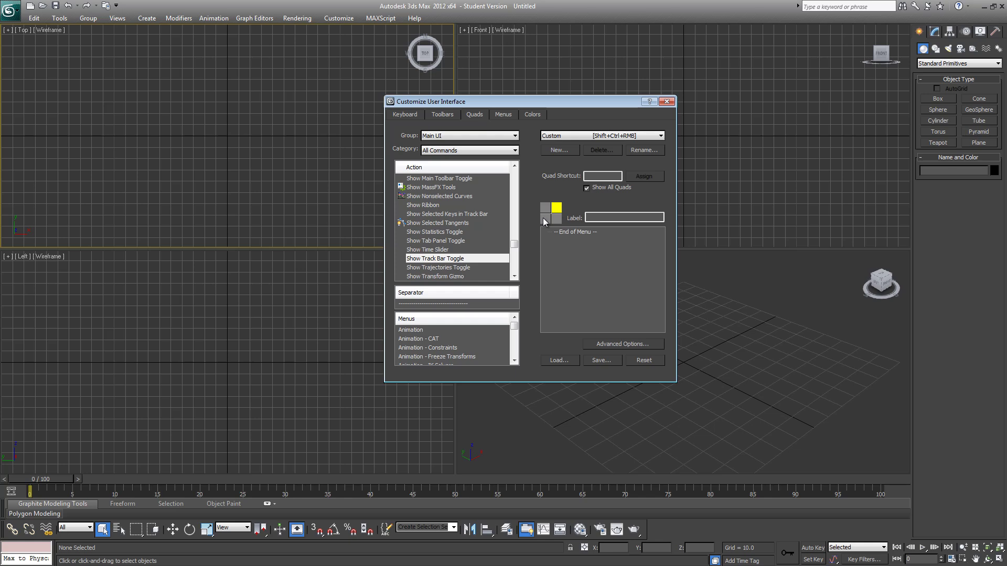
pyautogui.click(447, 245)
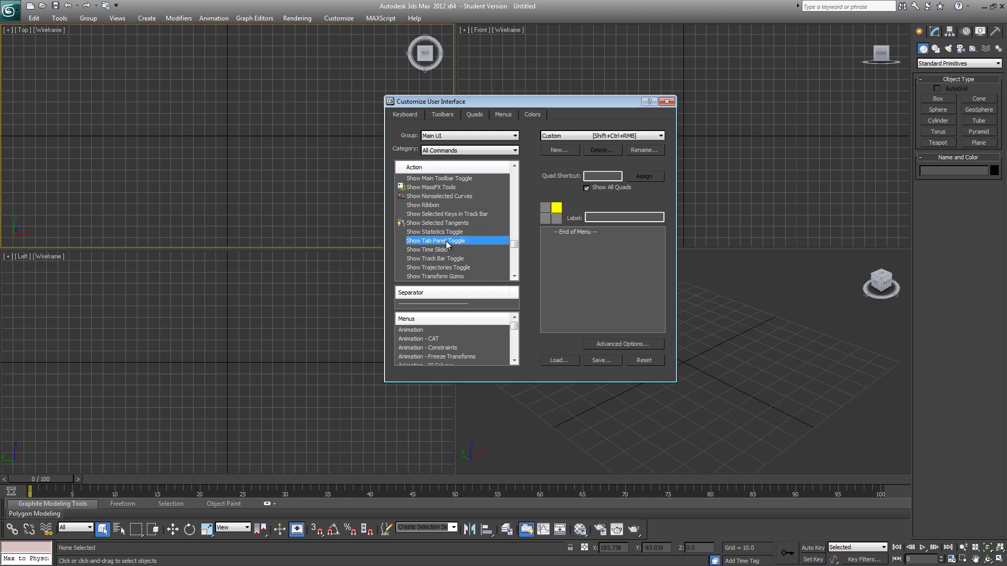
pyautogui.write('cus')
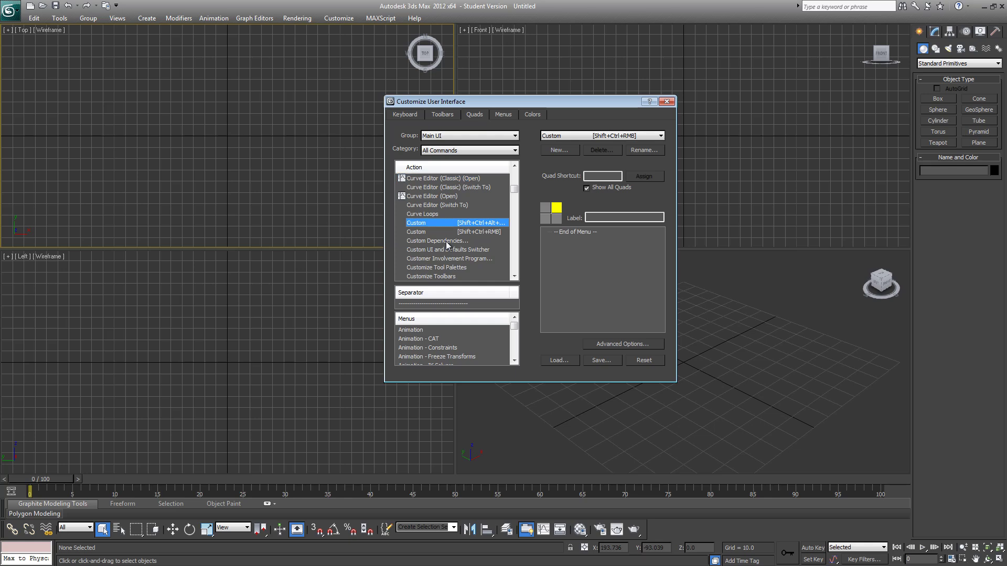
pyautogui.moveTo(449, 250); pyautogui.dragTo(566, 230)
pyautogui.click(451, 258)
pyautogui.click(465, 251)
pyautogui.click(456, 267)
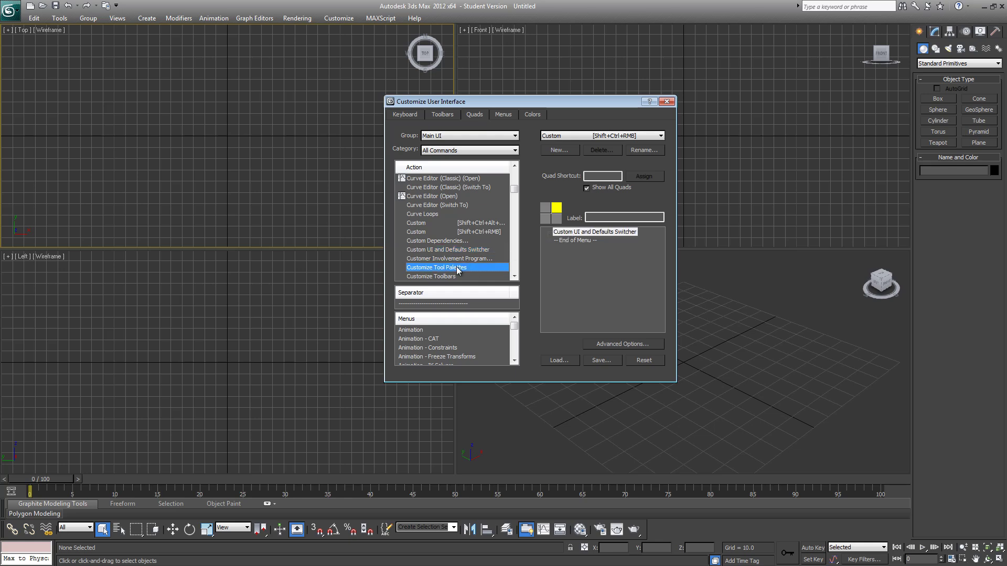
pyautogui.write('pref')
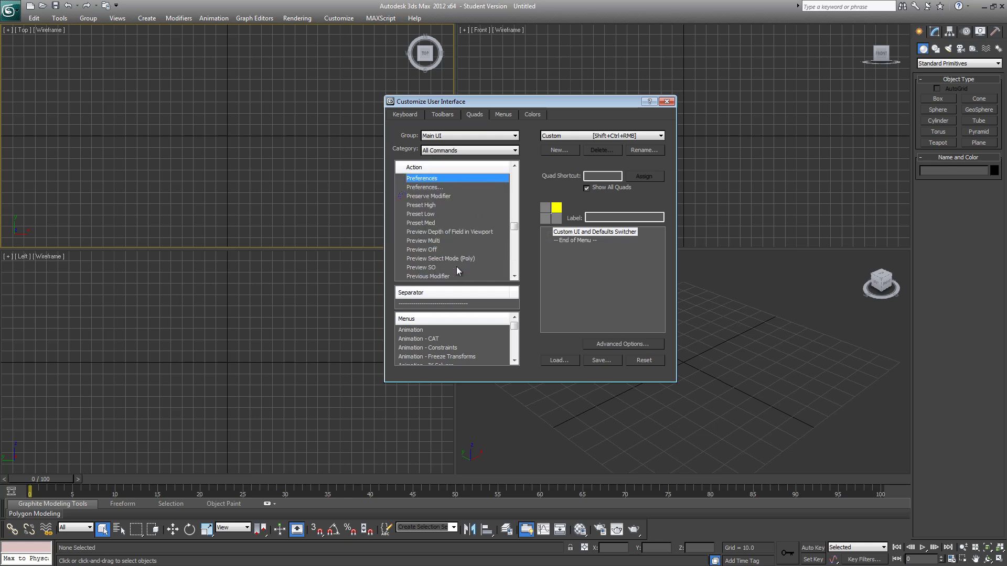
pyautogui.moveTo(430, 178); pyautogui.dragTo(573, 238)
pyautogui.click(464, 232)
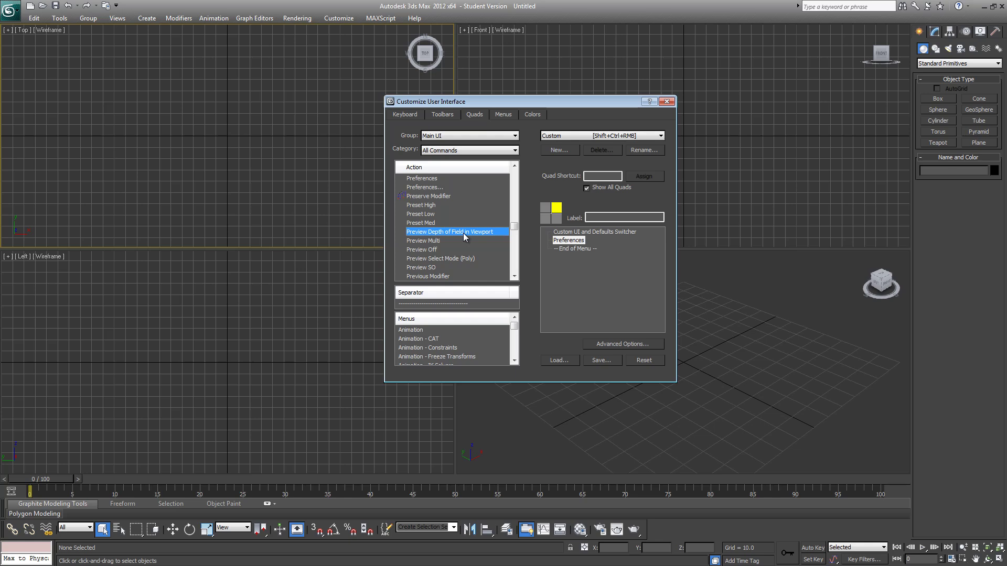
# Find Customize User Interface among the 'cus' actions and add it below Preferences
pyautogui.write('cus')
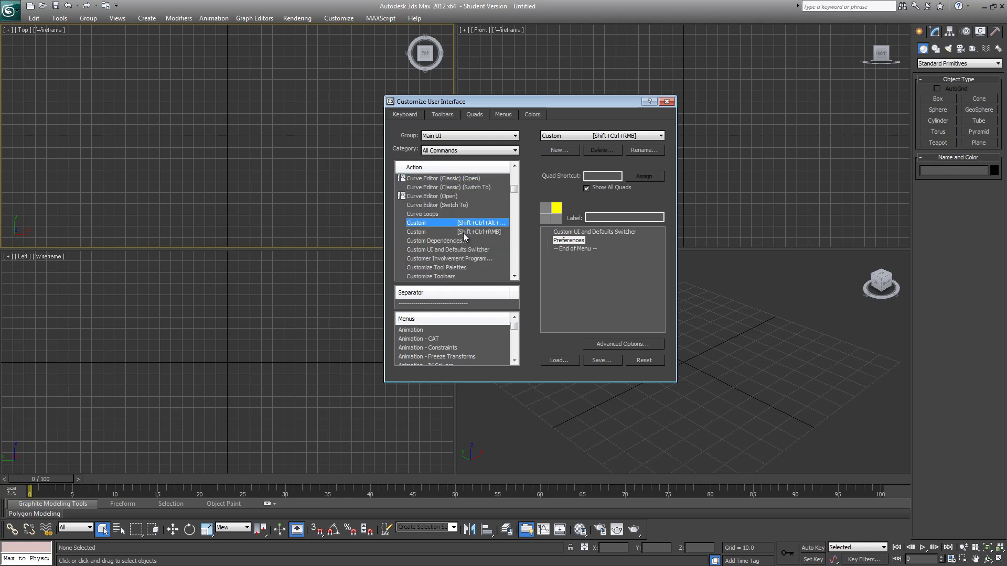
pyautogui.scroll(-1, 455, 259)
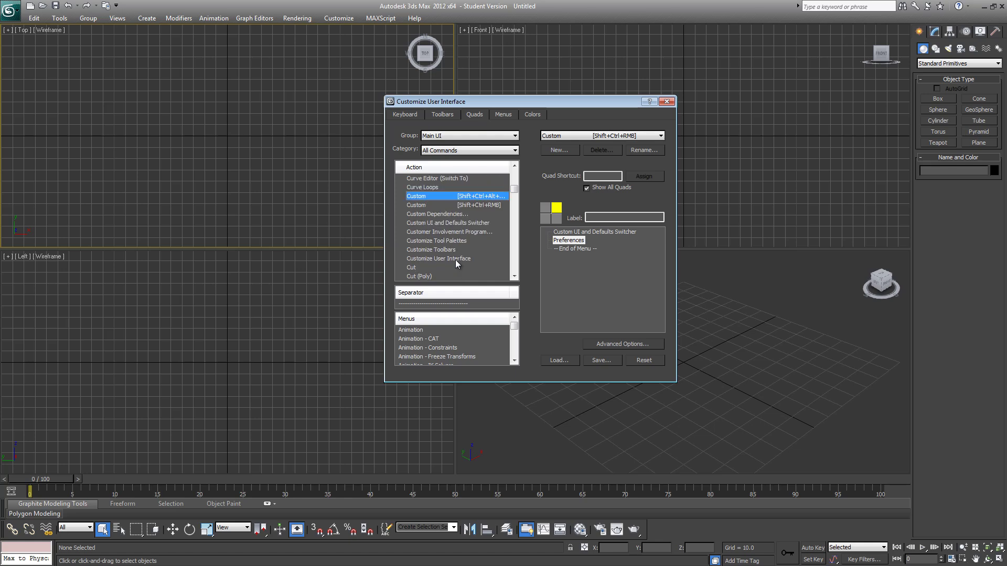
pyautogui.scroll(2, 455, 259)
pyautogui.scroll(-2, 455, 260)
pyautogui.click(450, 241)
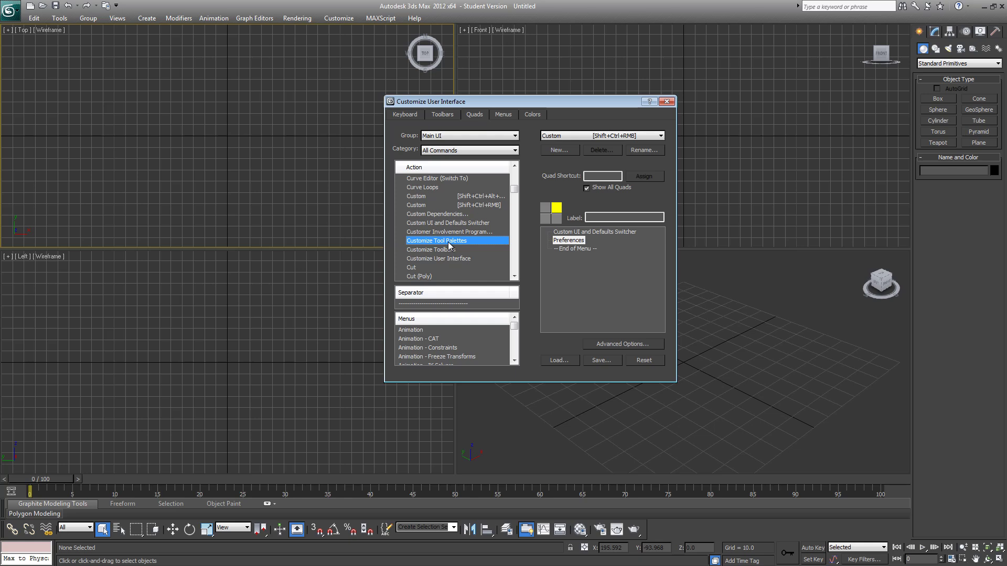
pyautogui.press('d')
pyautogui.press('c')
pyautogui.press('u')
pyautogui.press('s')
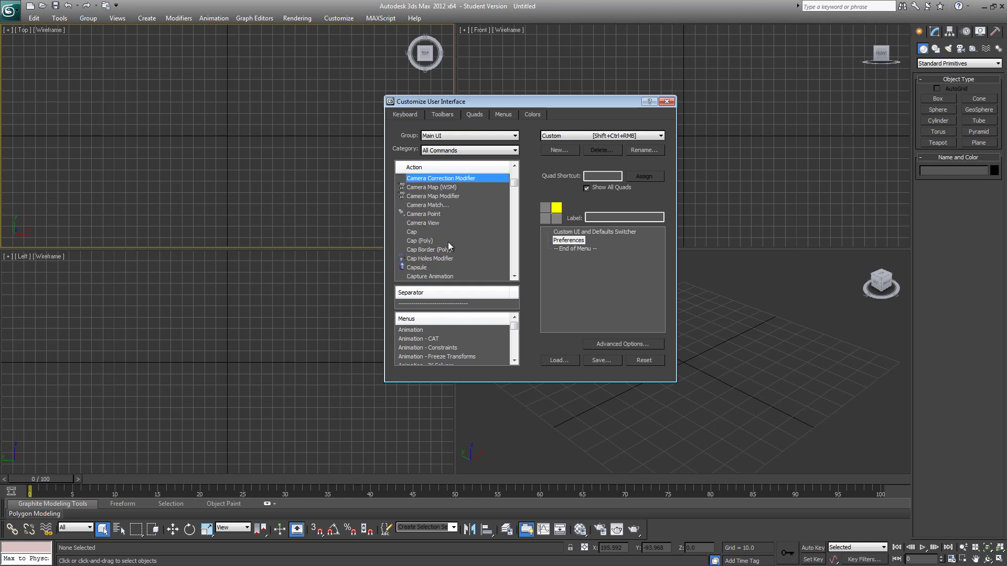
pyautogui.scroll(-5, 449, 246)
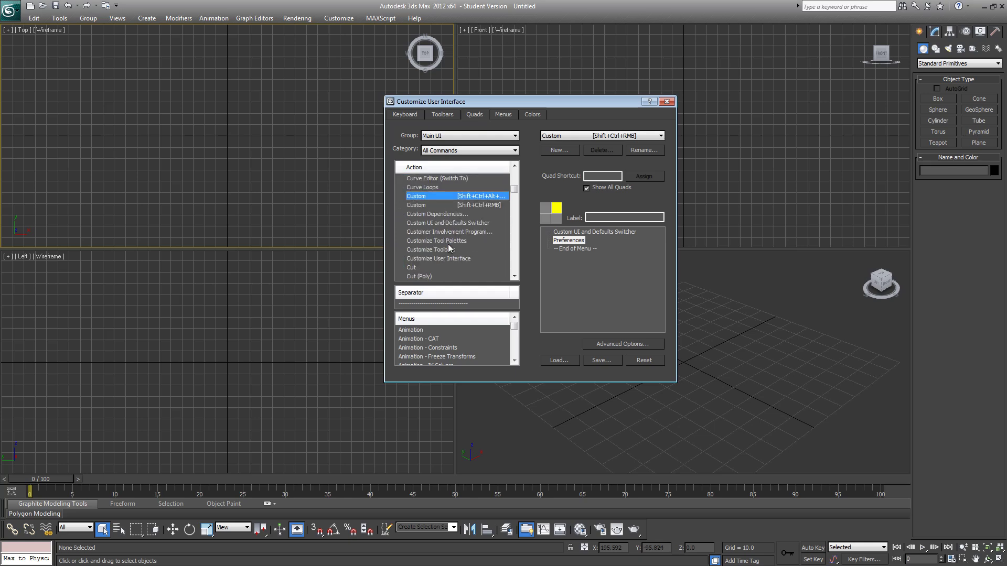
pyautogui.scroll(10, 468, 261)
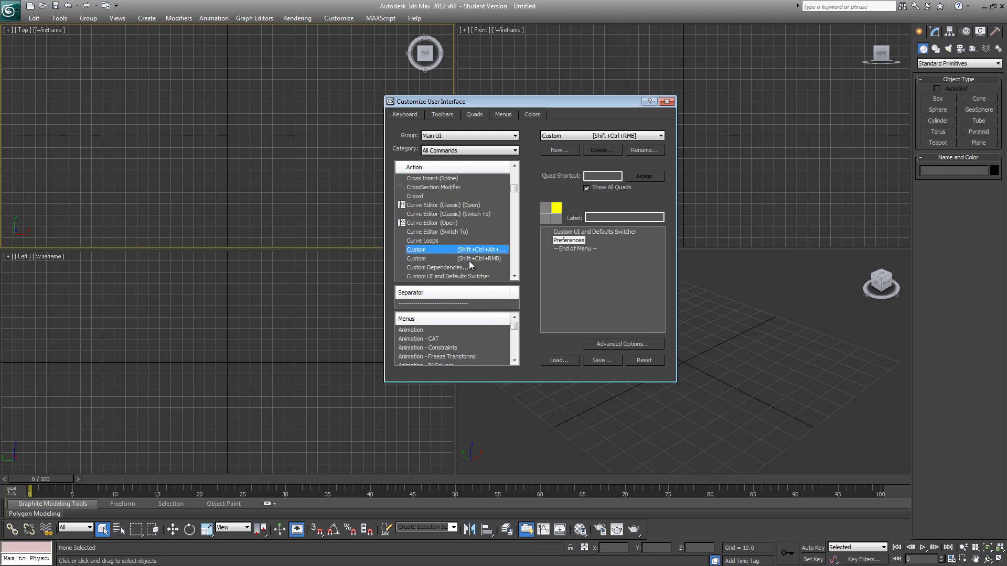
pyautogui.scroll(10, 469, 260)
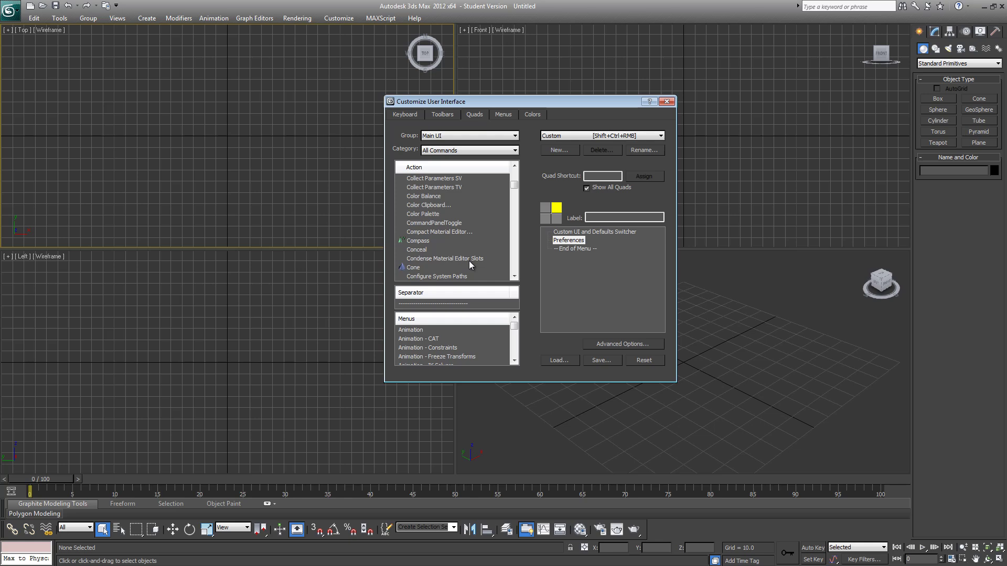
pyautogui.click(451, 215)
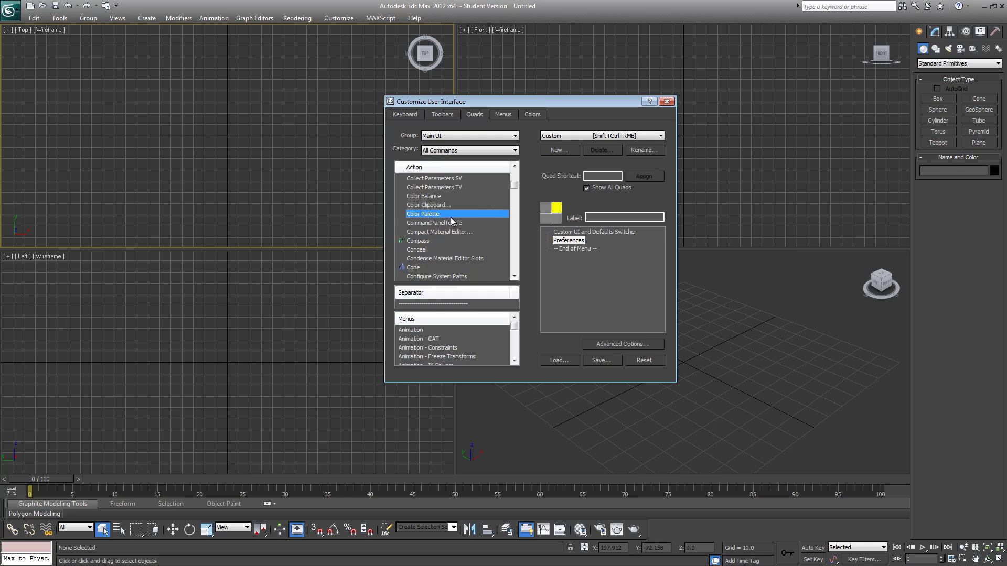
pyautogui.scroll(-8, 451, 218)
pyautogui.click(451, 222)
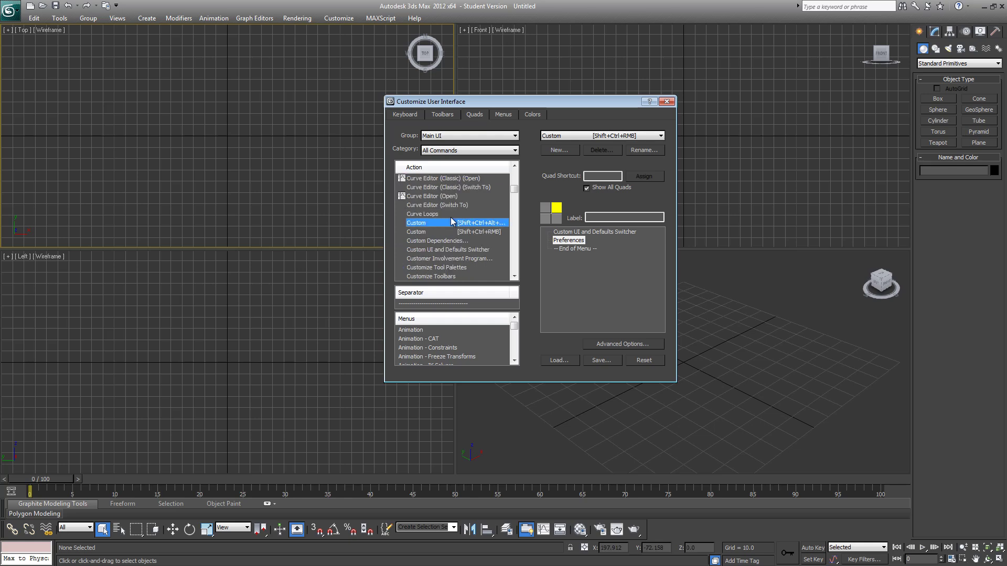
pyautogui.scroll(-1, 451, 217)
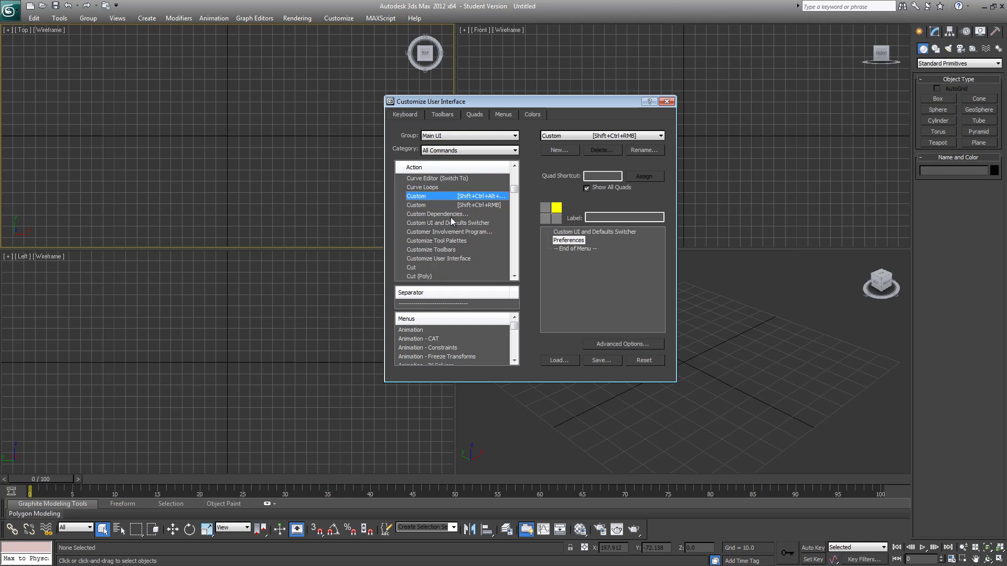
pyautogui.moveTo(456, 259); pyautogui.dragTo(577, 249)
# Add Unit Setup at the top of the quad with a separator below it
pyautogui.click(434, 242)
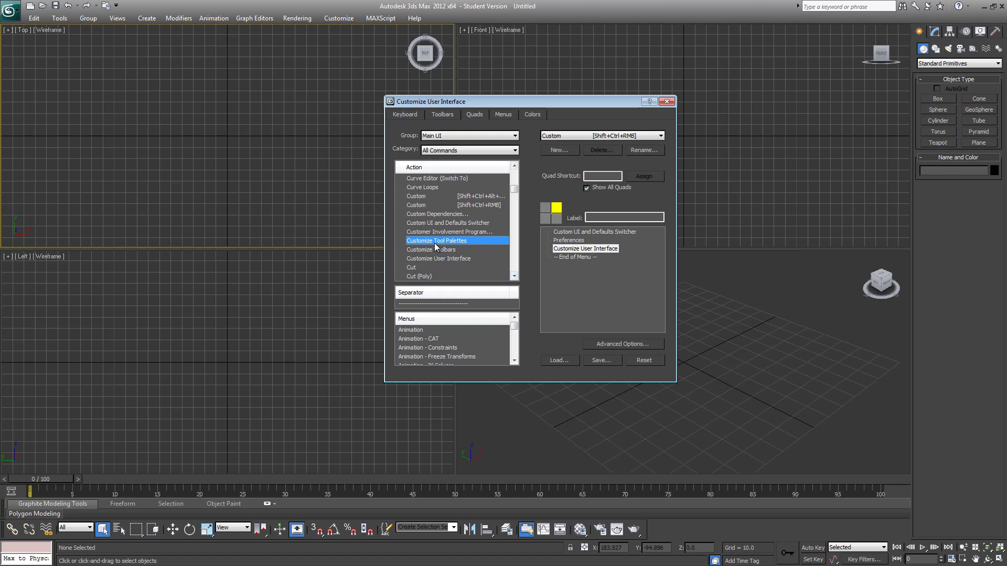
pyautogui.write('unit')
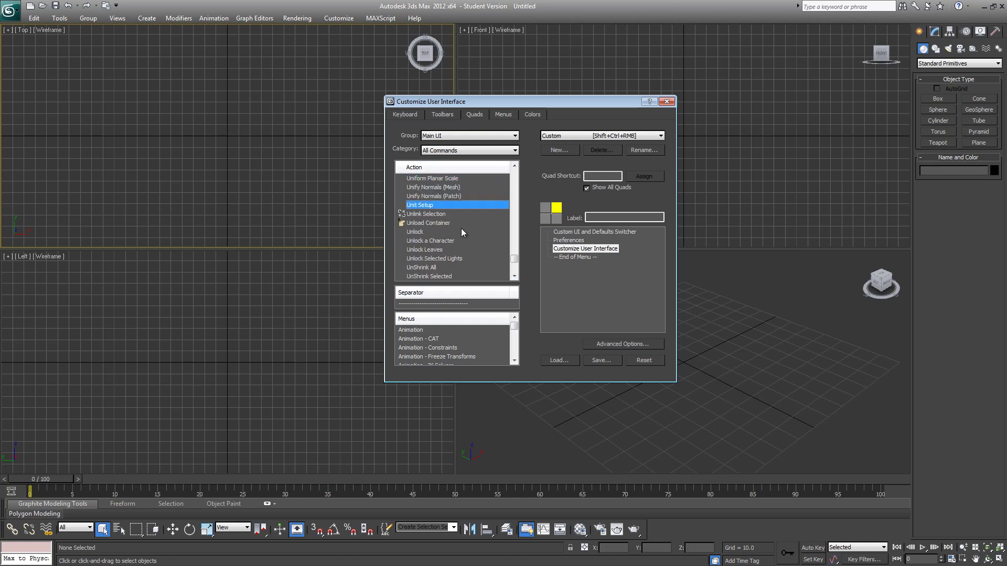
pyautogui.moveTo(466, 206); pyautogui.dragTo(581, 240)
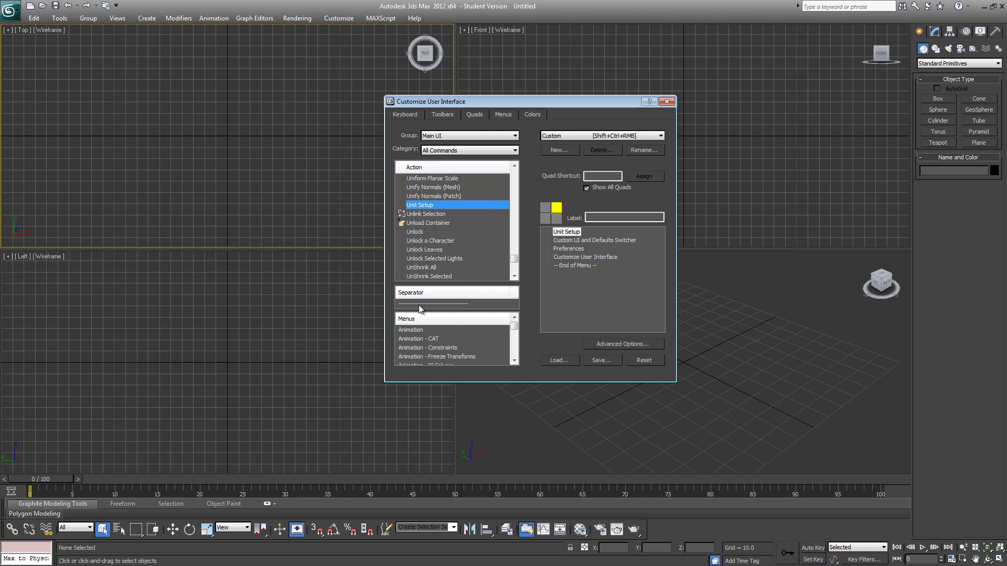
pyautogui.moveTo(433, 303); pyautogui.dragTo(578, 257)
# Add Array and then Light Lister to the upper-left quadrant
pyautogui.click(546, 207)
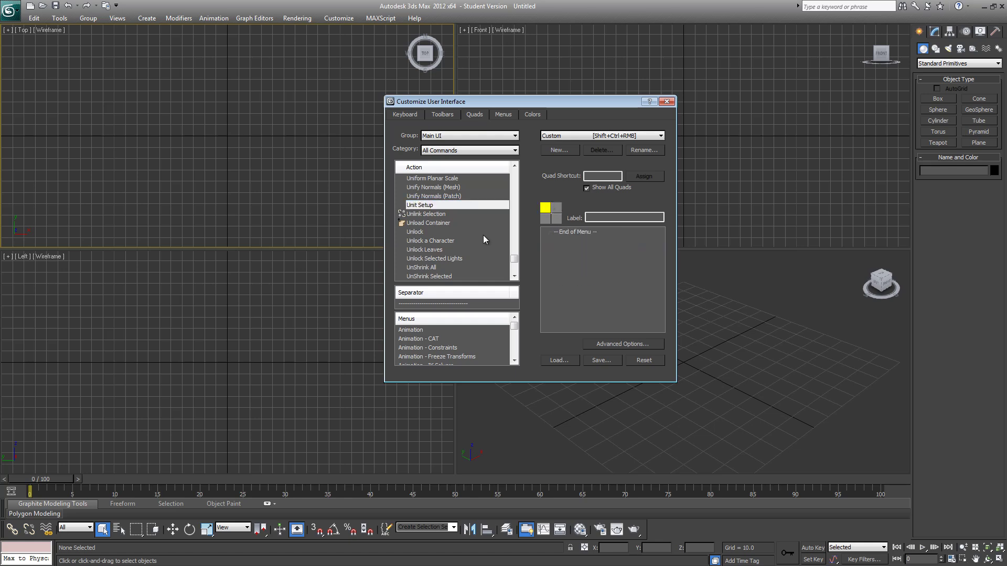
pyautogui.click(440, 241)
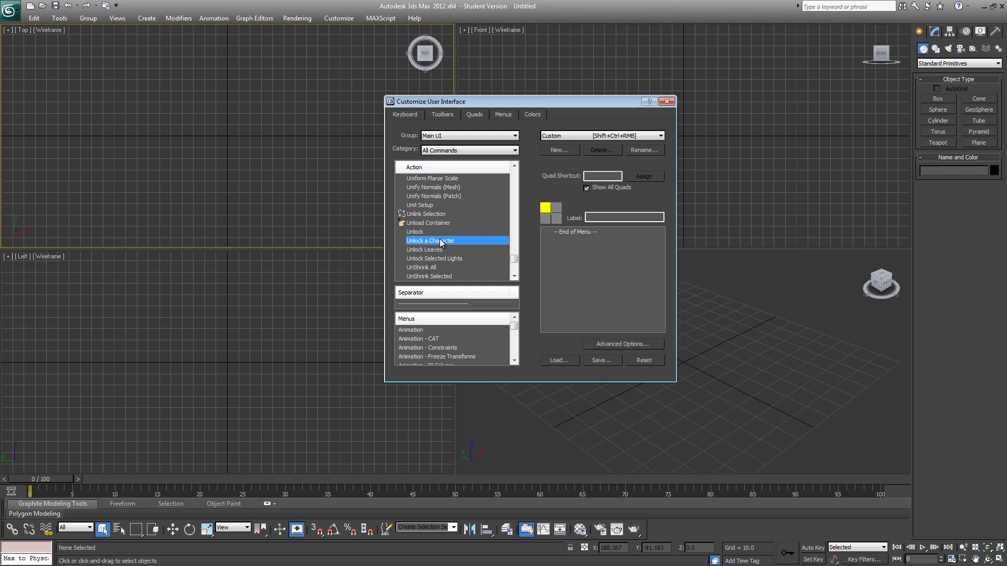
pyautogui.press('Home')
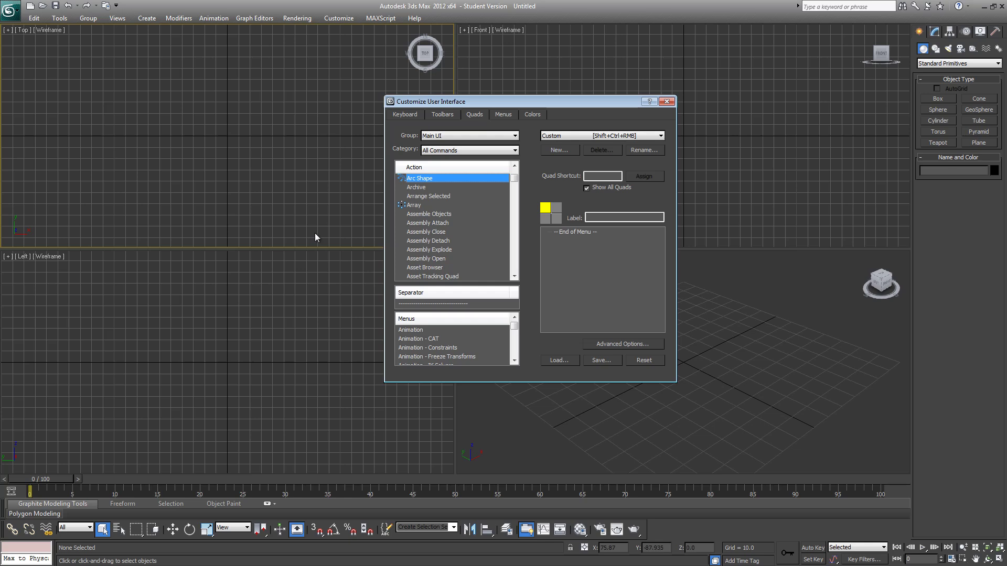
pyautogui.moveTo(420, 205); pyautogui.dragTo(603, 230)
pyautogui.click(418, 259)
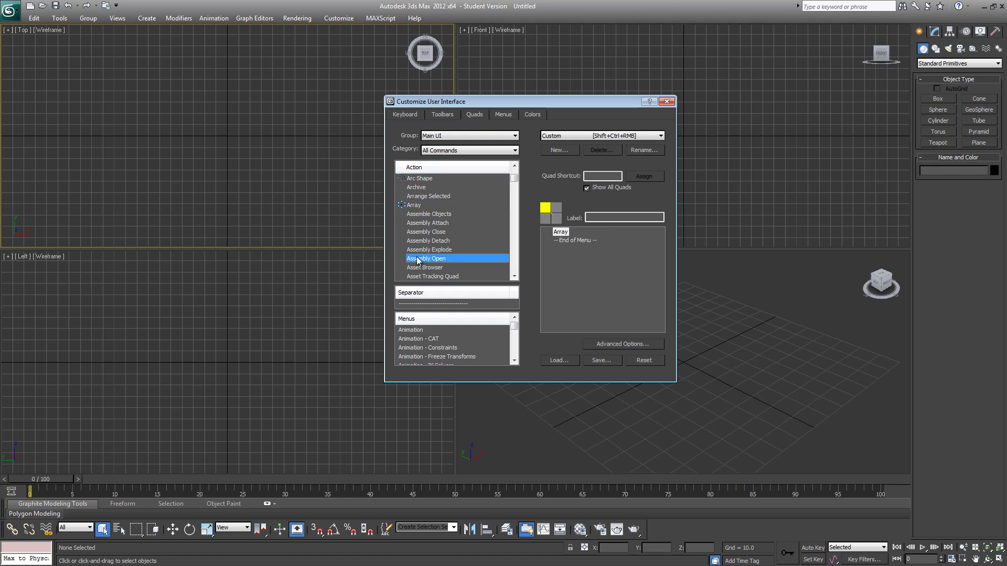
pyautogui.press('l')
pyautogui.press('i')
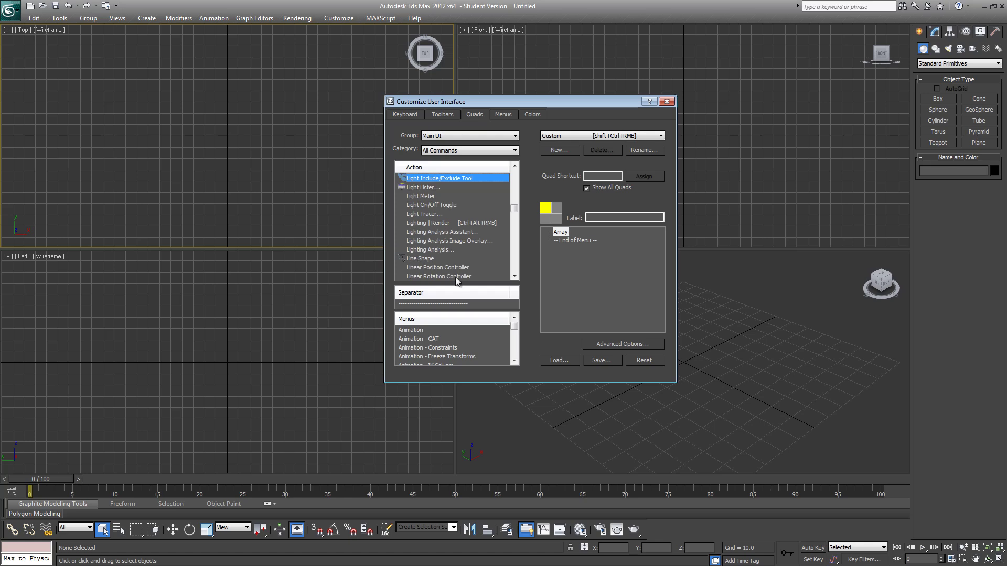
pyautogui.moveTo(433, 187); pyautogui.dragTo(571, 226)
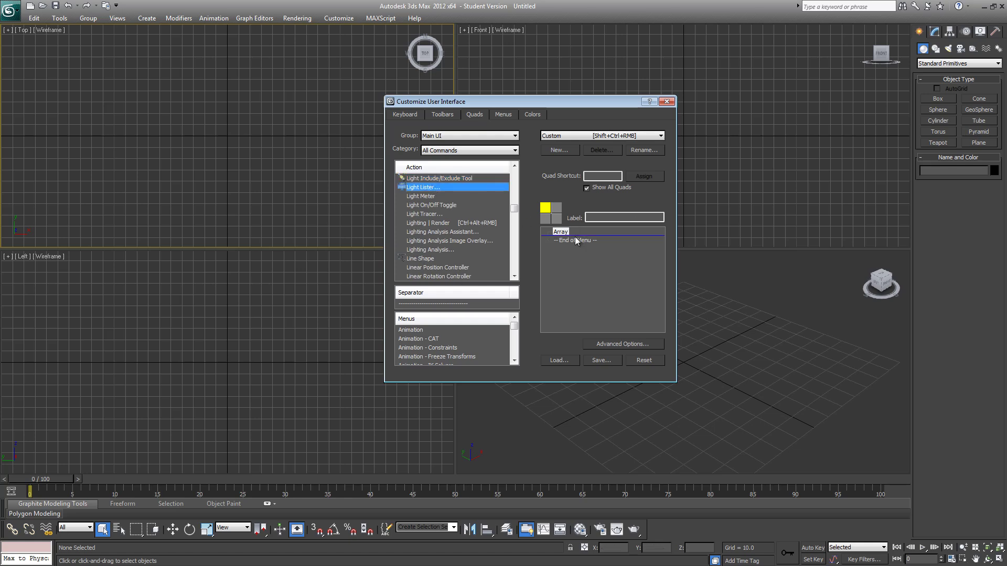
pyautogui.moveTo(574, 237); pyautogui.dragTo(572, 239)
# Add a separator, Create Animated Sequence File and Create Still Image File to the quad
pyautogui.click(469, 233)
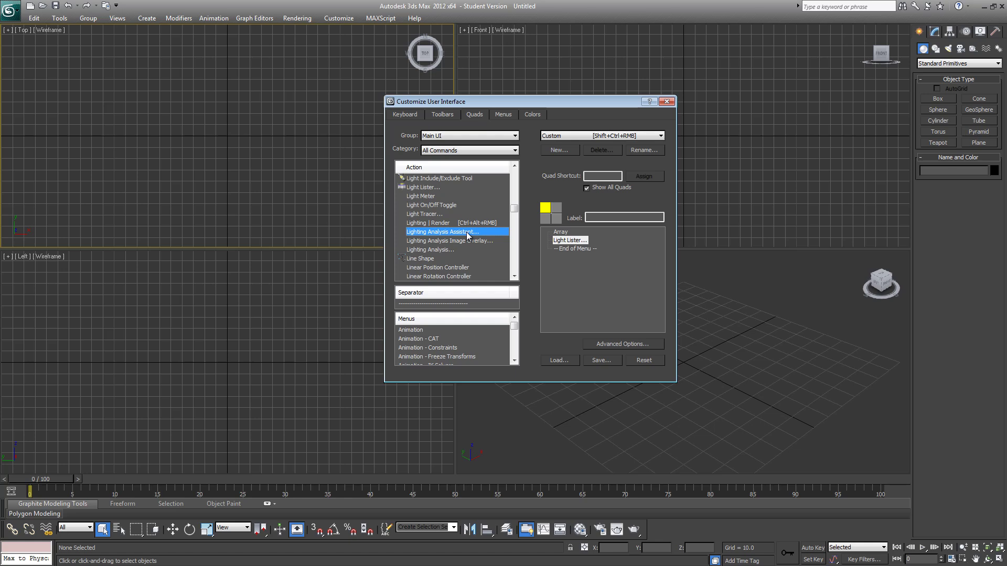
pyautogui.write('cr')
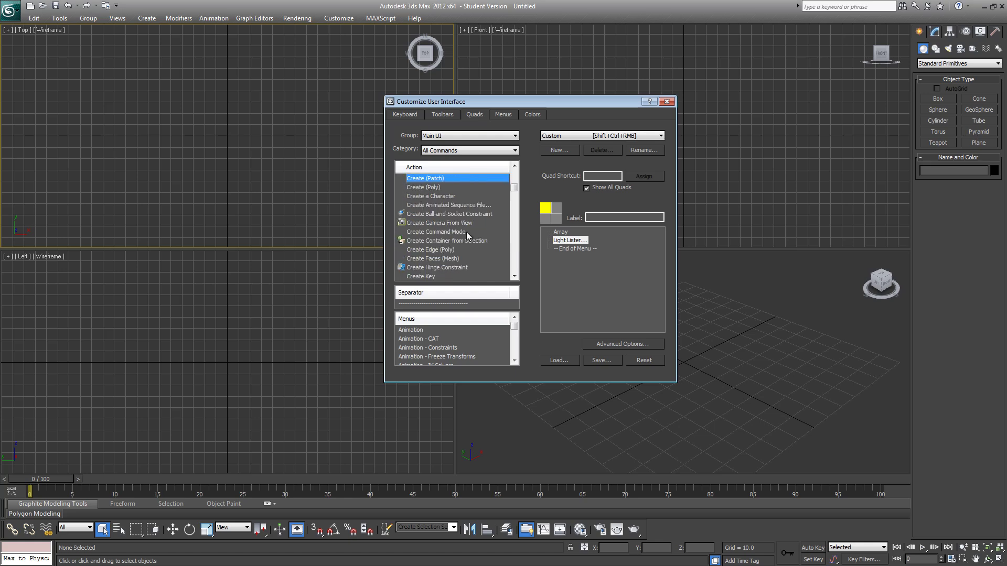
pyautogui.moveTo(476, 205); pyautogui.dragTo(552, 249)
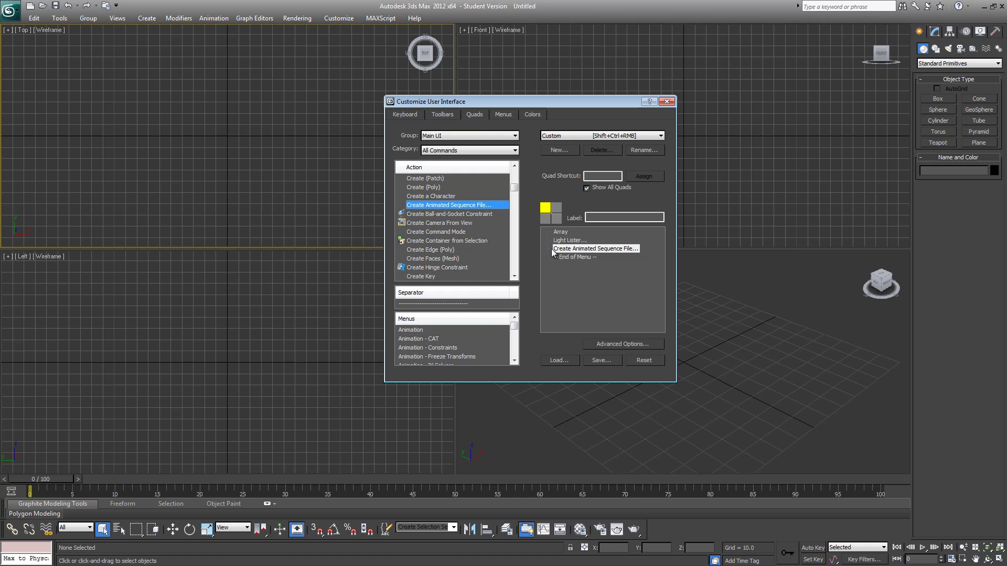
pyautogui.scroll(-6, 433, 254)
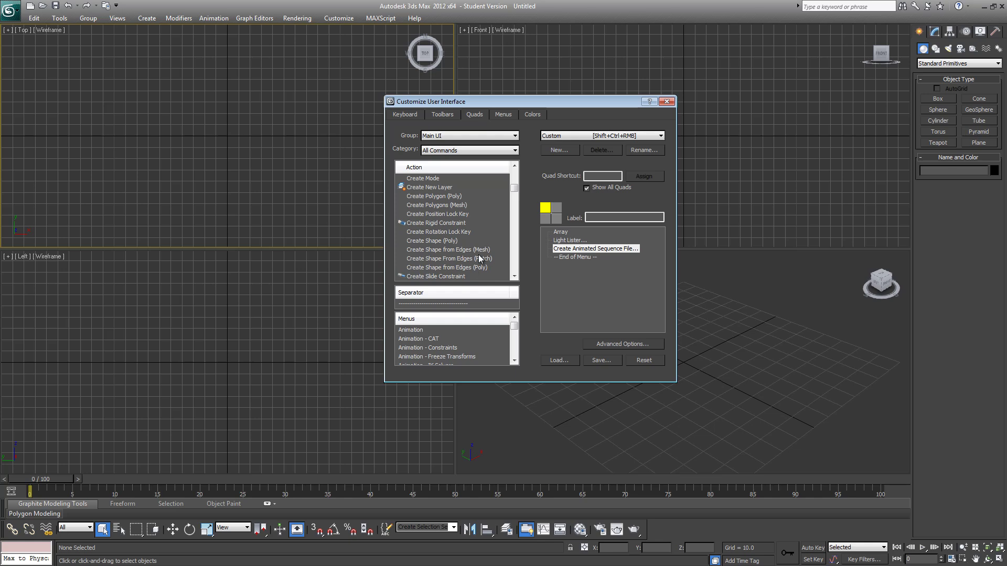
pyautogui.scroll(-3, 482, 247)
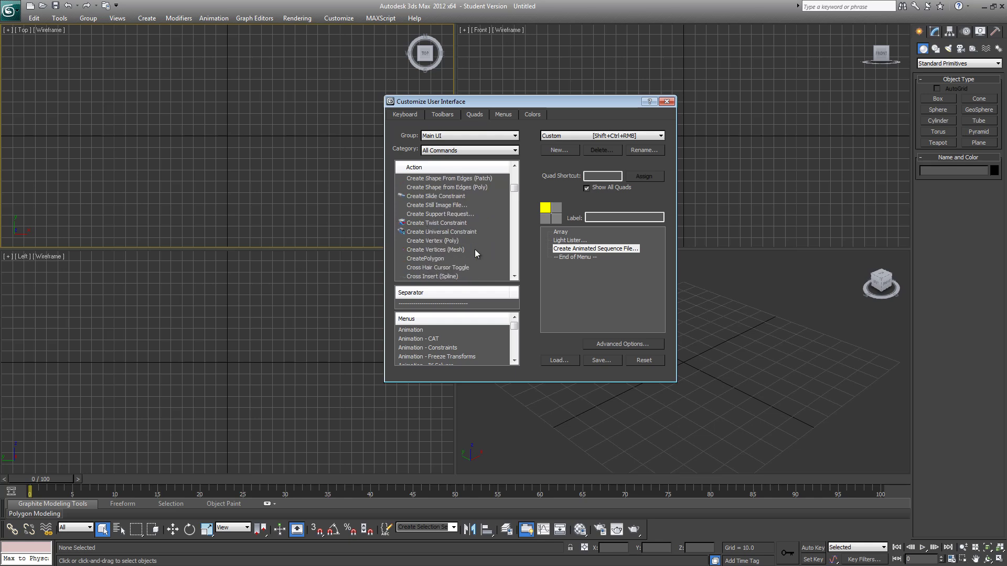
pyautogui.scroll(3, 474, 250)
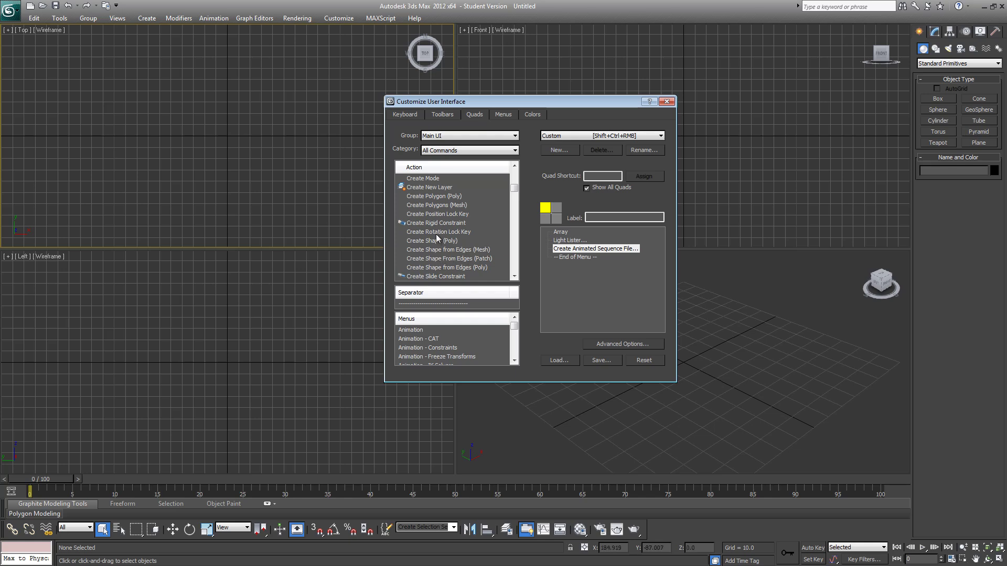
pyautogui.scroll(-1, 435, 234)
pyautogui.moveTo(441, 258); pyautogui.dragTo(572, 248)
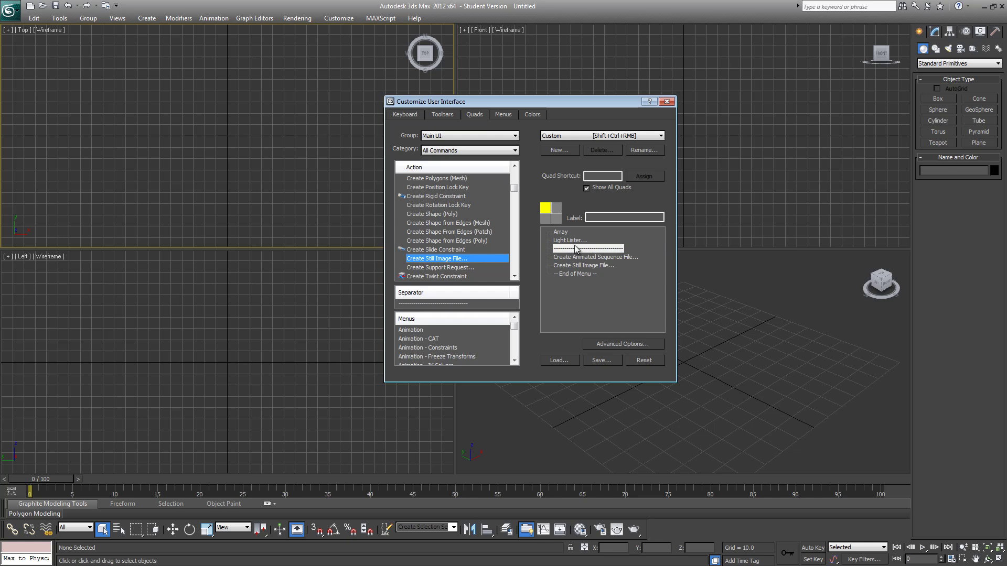
pyautogui.click(546, 219)
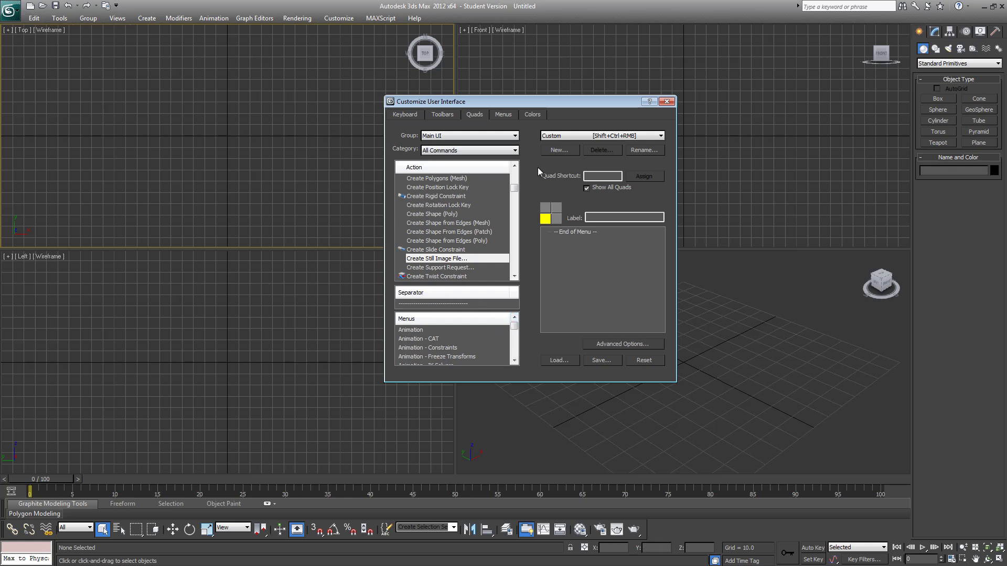
# Hide the menu bar using the Quick Access Toolbar dropdown
pyautogui.click(116, 5)
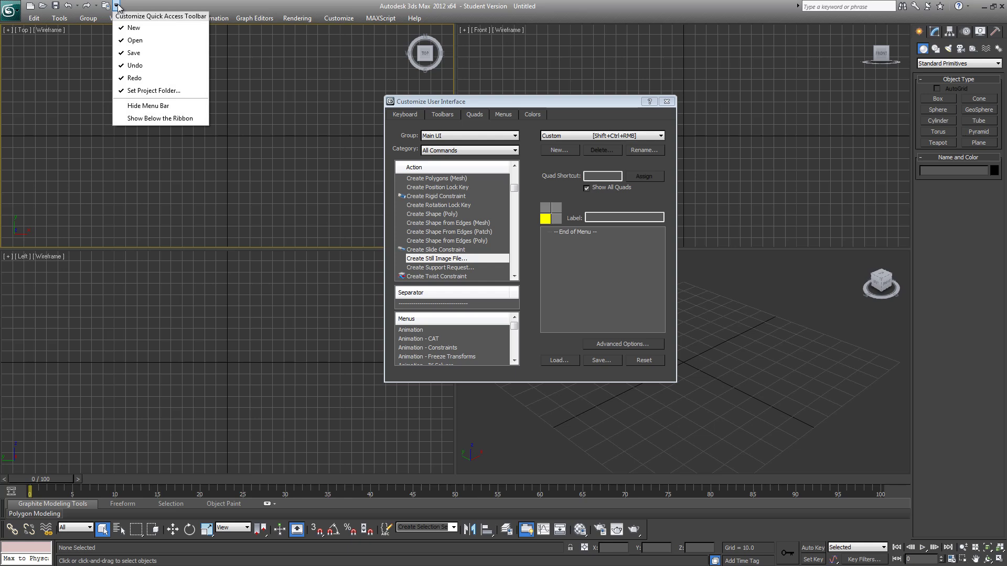
pyautogui.click(152, 107)
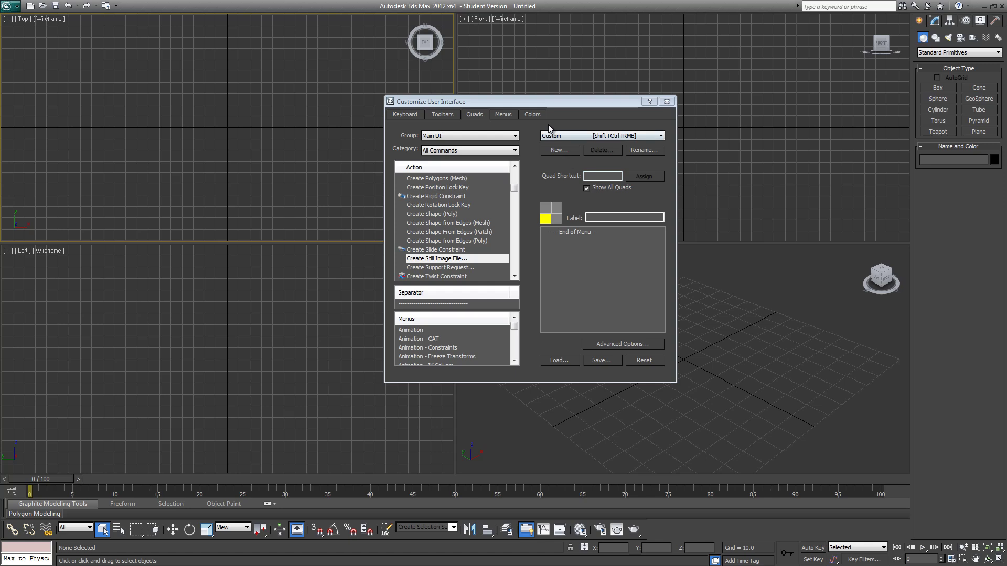
# Set the 12-Field Grid colour to black on the Colors tab
pyautogui.click(528, 115)
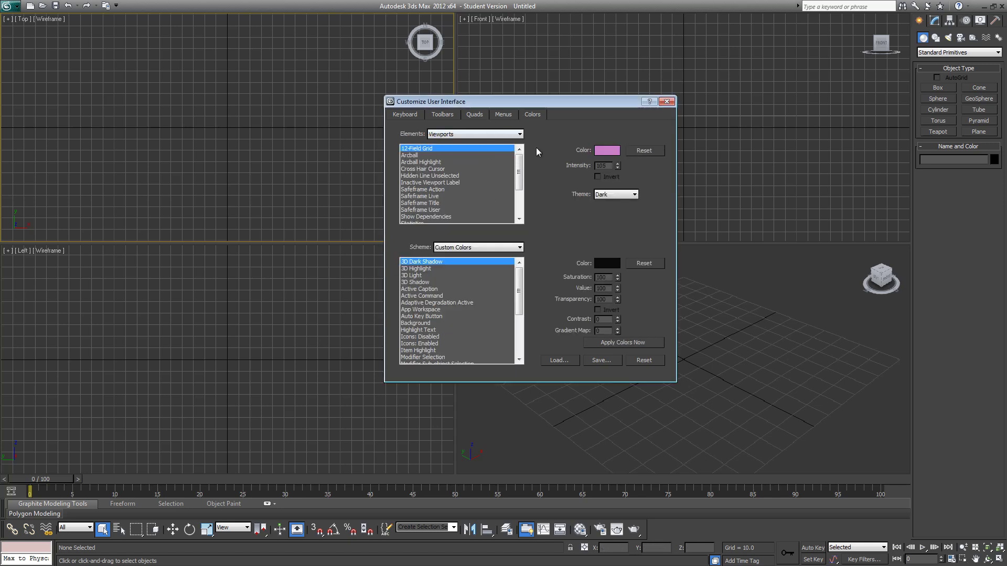
pyautogui.click(607, 151)
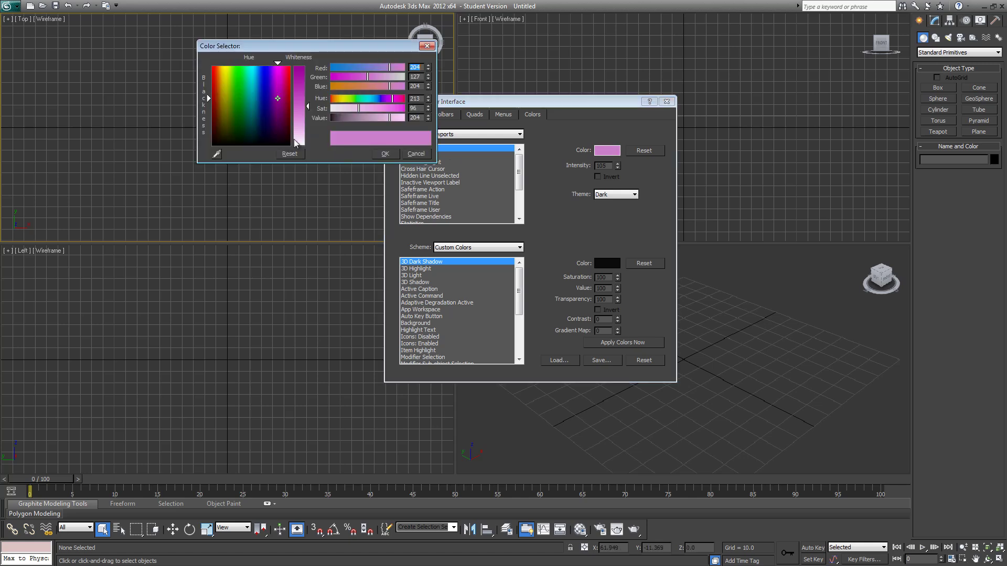
pyautogui.click(385, 153)
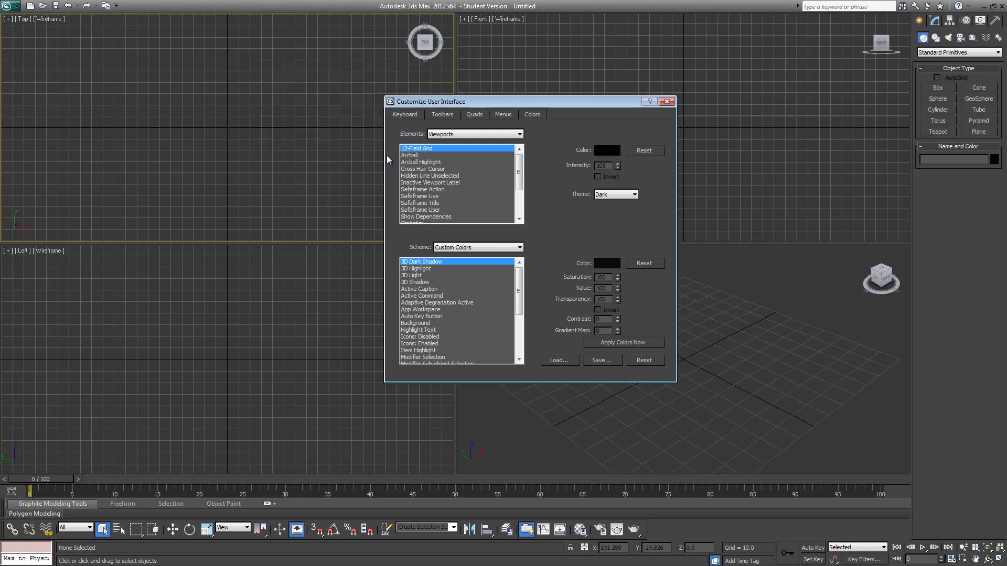
# Change the Grids intensity from 105 to 55 and apply the colours to the viewports
pyautogui.click(477, 135)
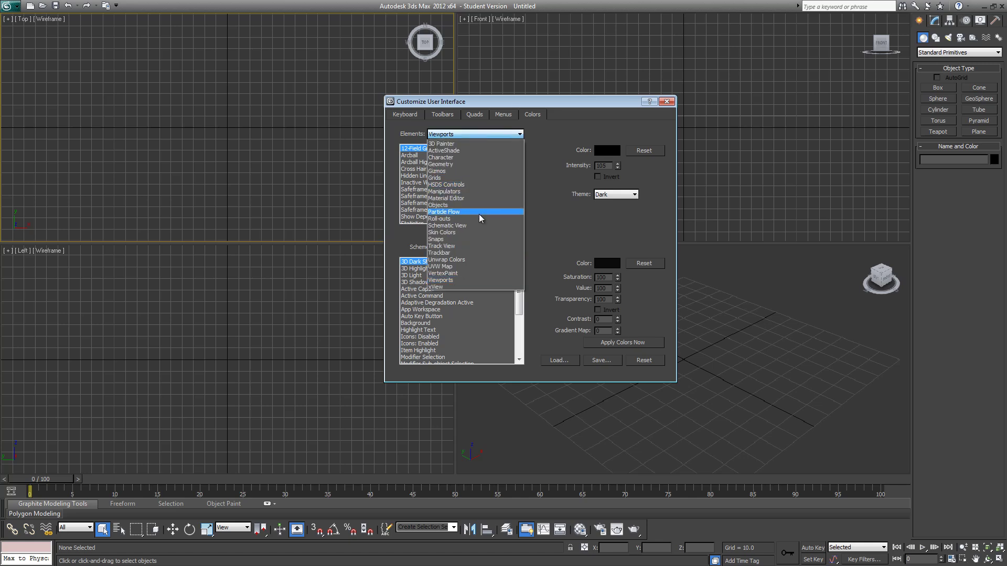
pyautogui.click(479, 177)
pyautogui.doubleClick(613, 166)
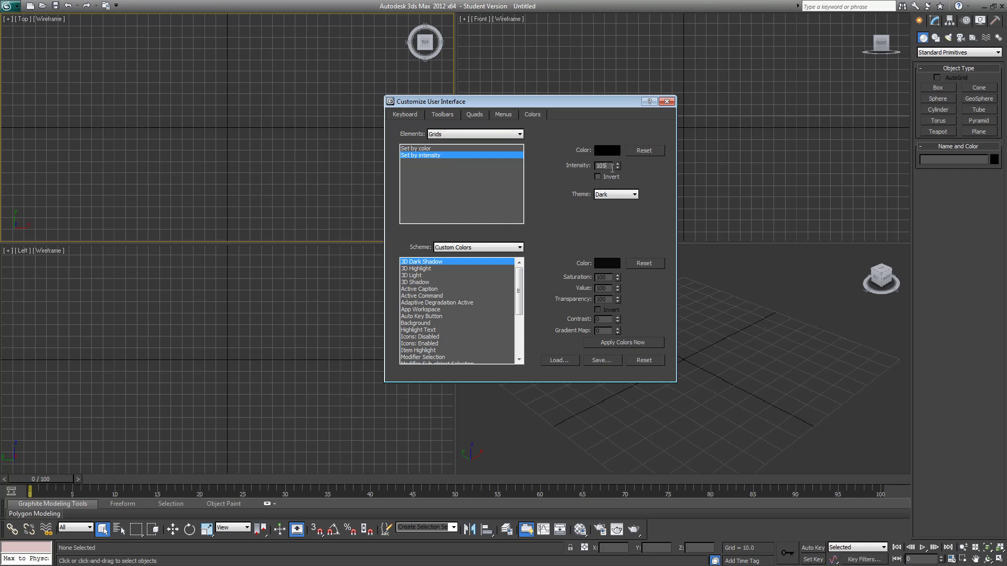
pyautogui.write('55')
pyautogui.click(748, 375)
pyautogui.click(268, 147)
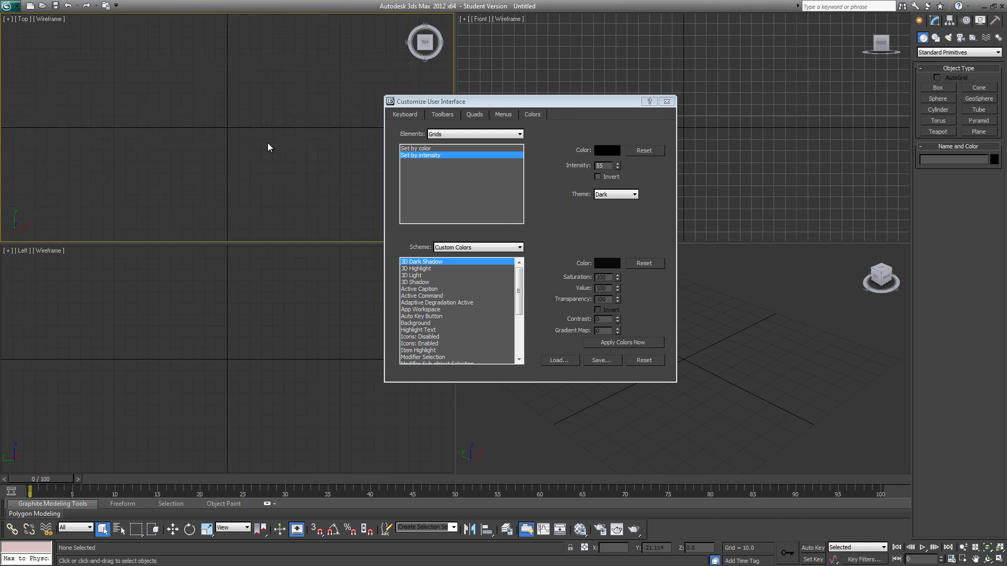
pyautogui.click(831, 87)
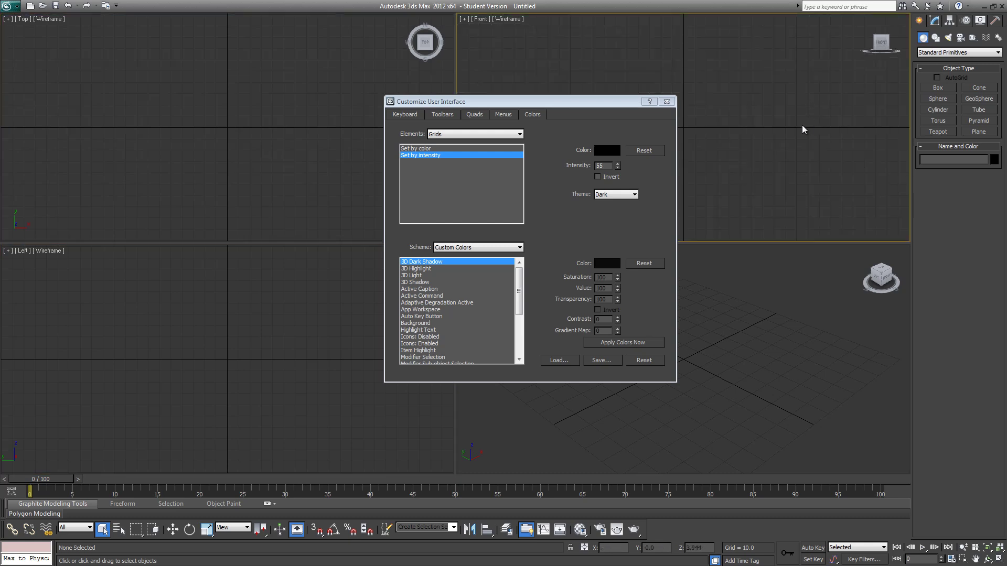
# Close the dialog and hide the command panel, time slider and track bar from the custom quad menu
pyautogui.click(671, 101)
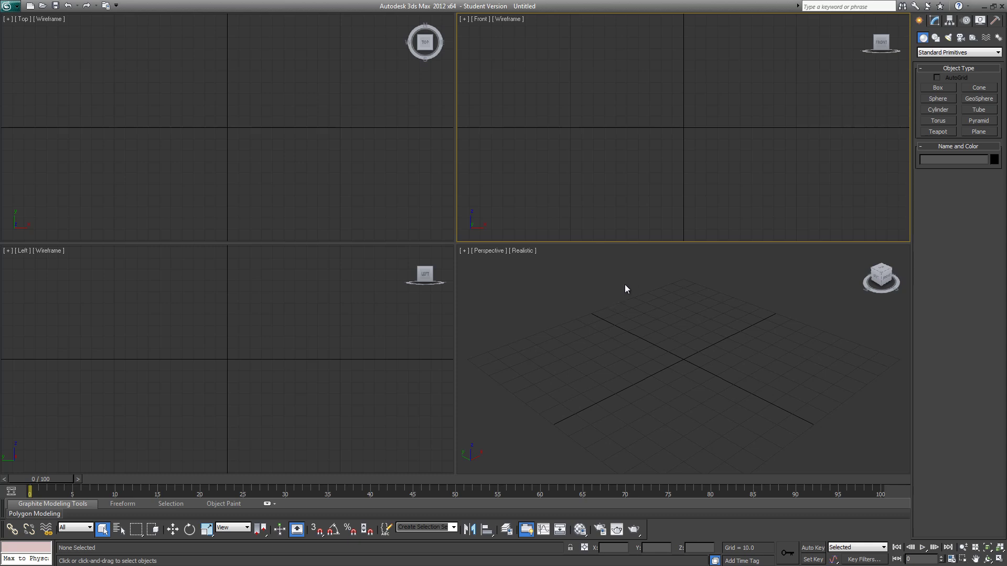
pyautogui.click(555, 327)
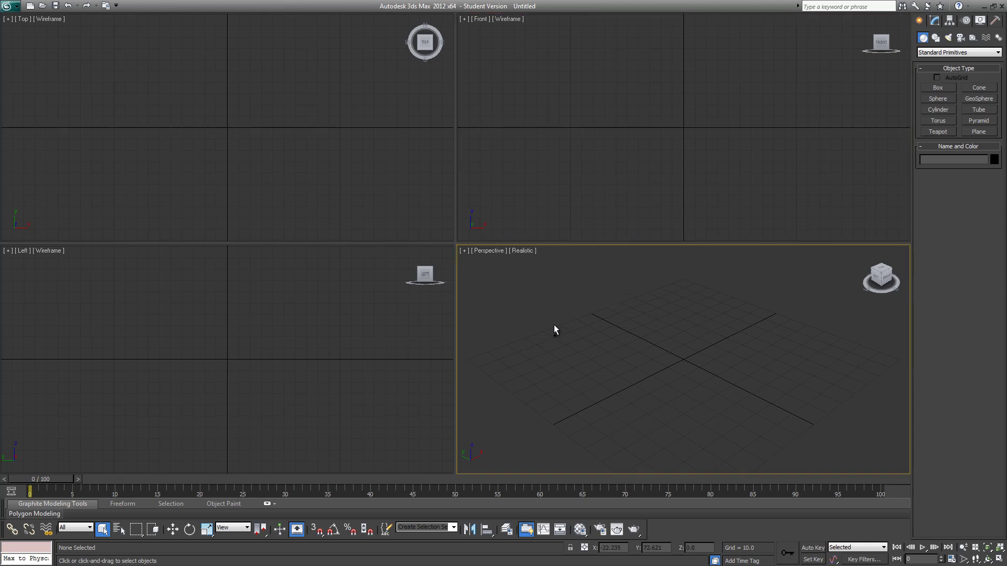
pyautogui.rightClick(598, 347)
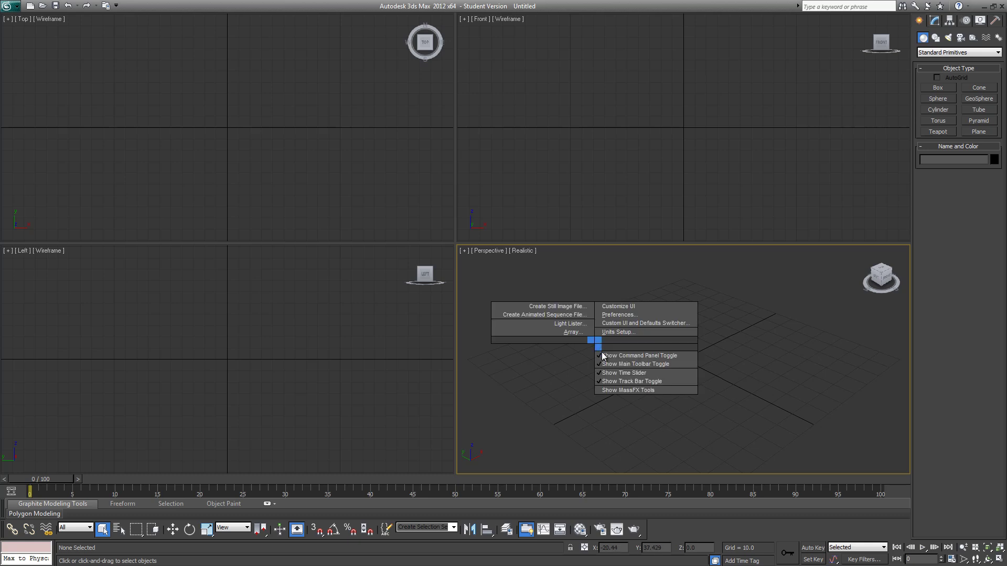
pyautogui.click(605, 357)
pyautogui.rightClick(605, 356)
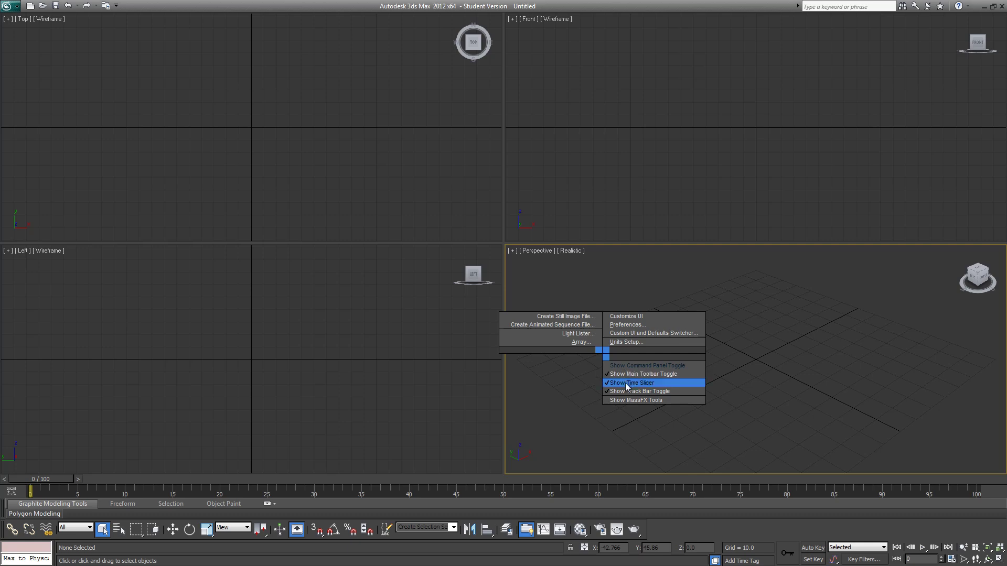
pyautogui.click(625, 385)
pyautogui.rightClick(618, 373)
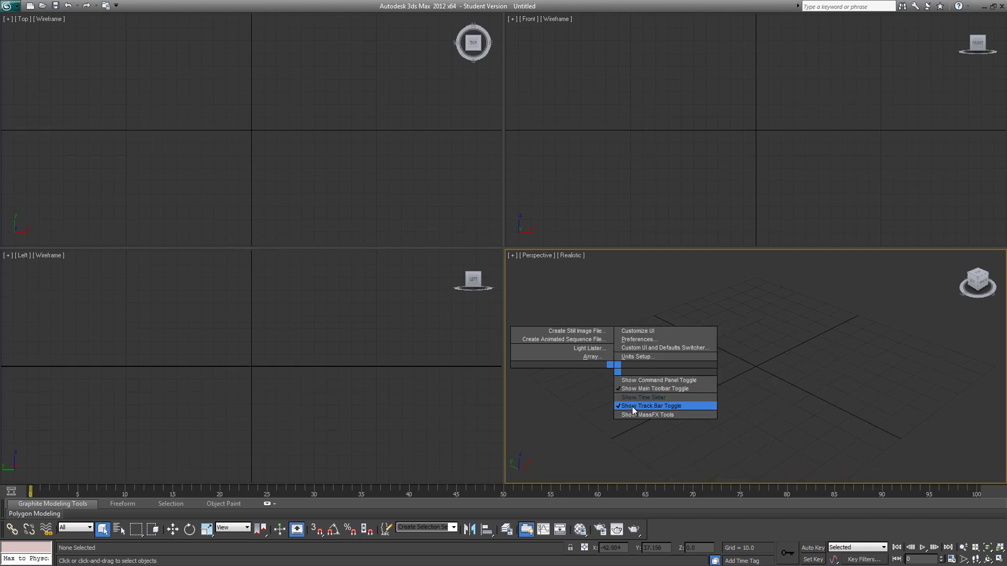
pyautogui.click(631, 407)
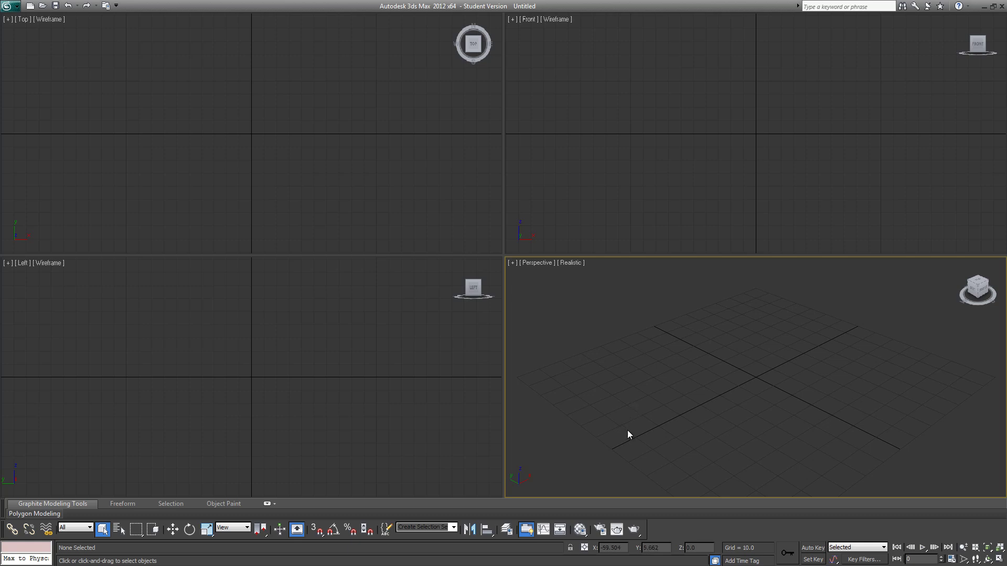
# Toggle the main toolbar off with Alt+6, expand the modeling ribbon, and restore the toolbar
pyautogui.hotkey('alt', '6')
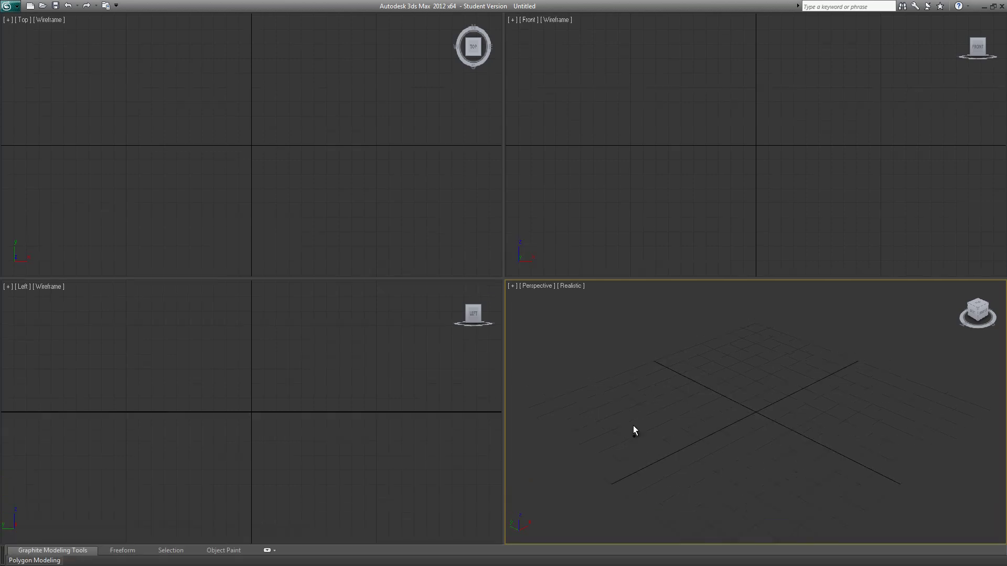
pyautogui.click(267, 550)
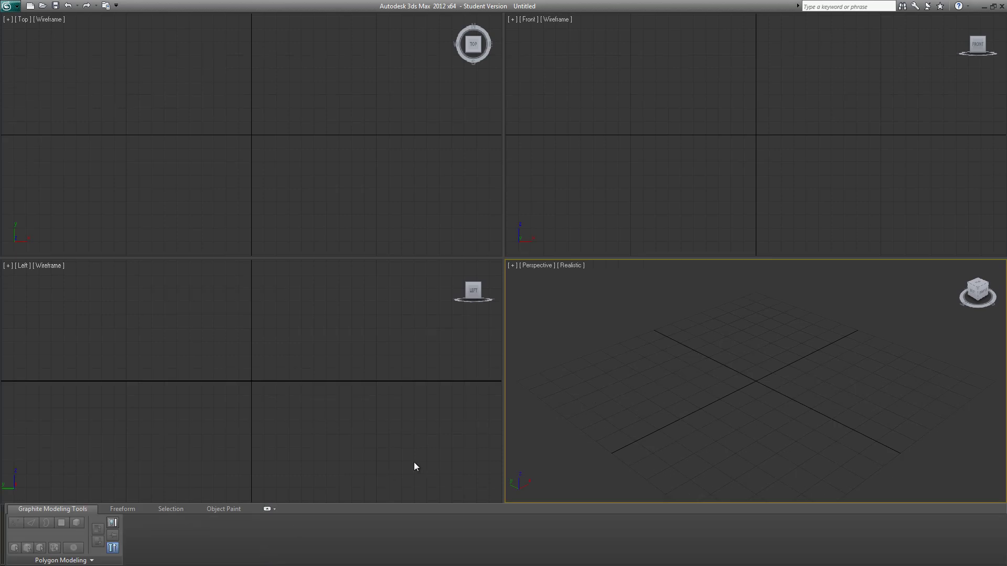
pyautogui.rightClick(615, 389)
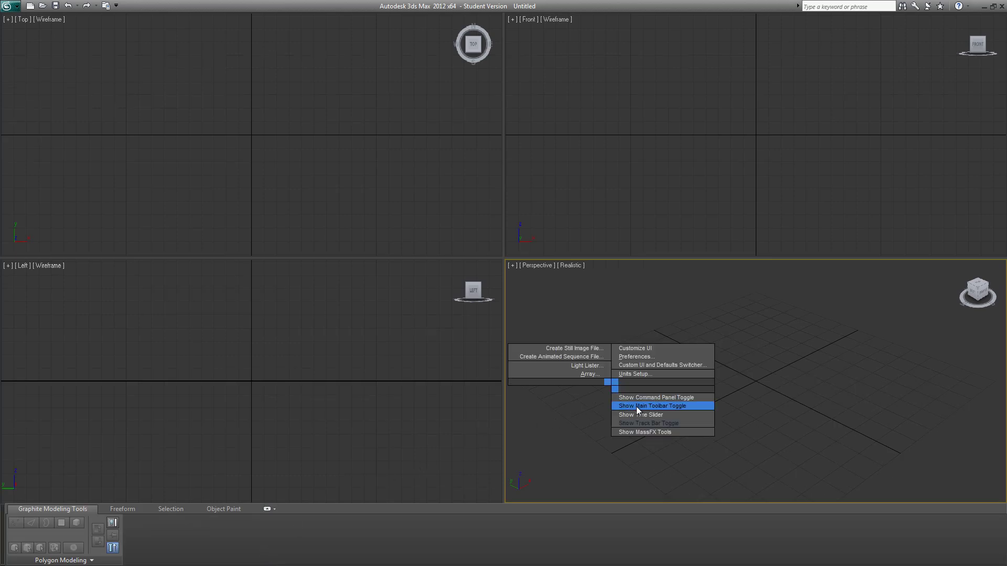
pyautogui.click(666, 407)
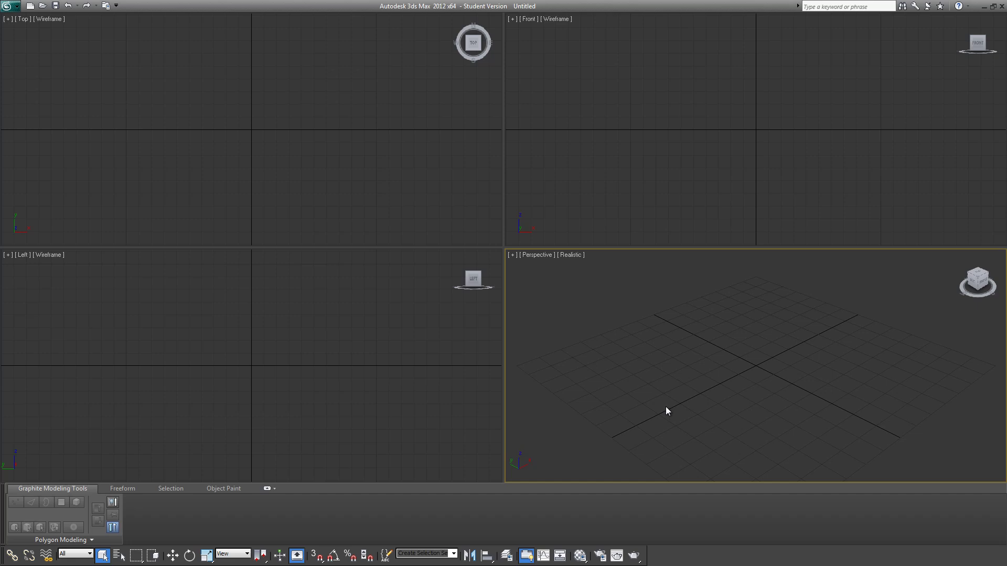
# Activate the Perspective viewport and maximize it with Alt+W
pyautogui.click(292, 432)
pyautogui.click(432, 186)
pyautogui.click(551, 220)
pyautogui.click(650, 373)
pyautogui.hotkey('alt', 'w')
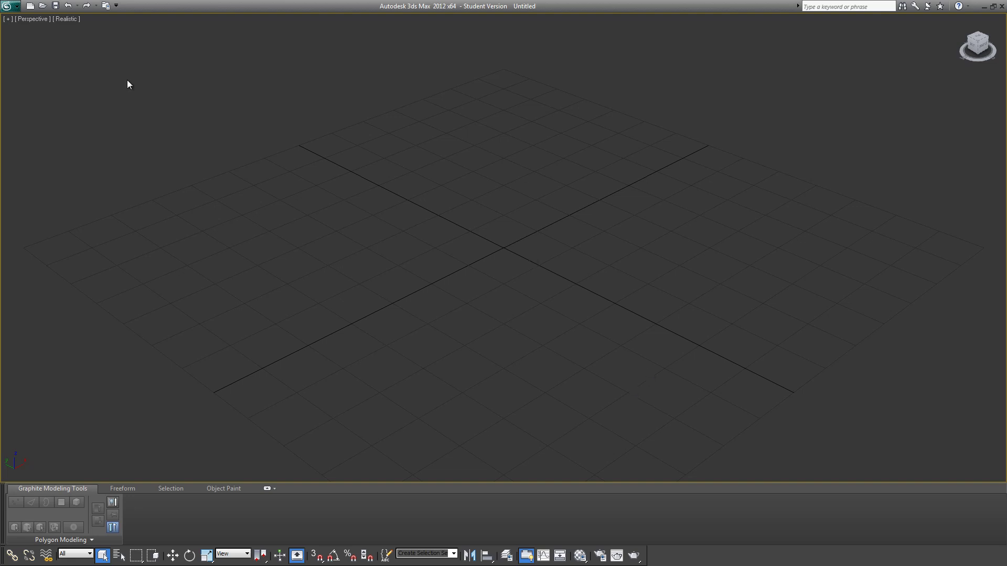
# Show the menu bar again and save the layout as MaxStartUI with all scheme components
pyautogui.click(116, 5)
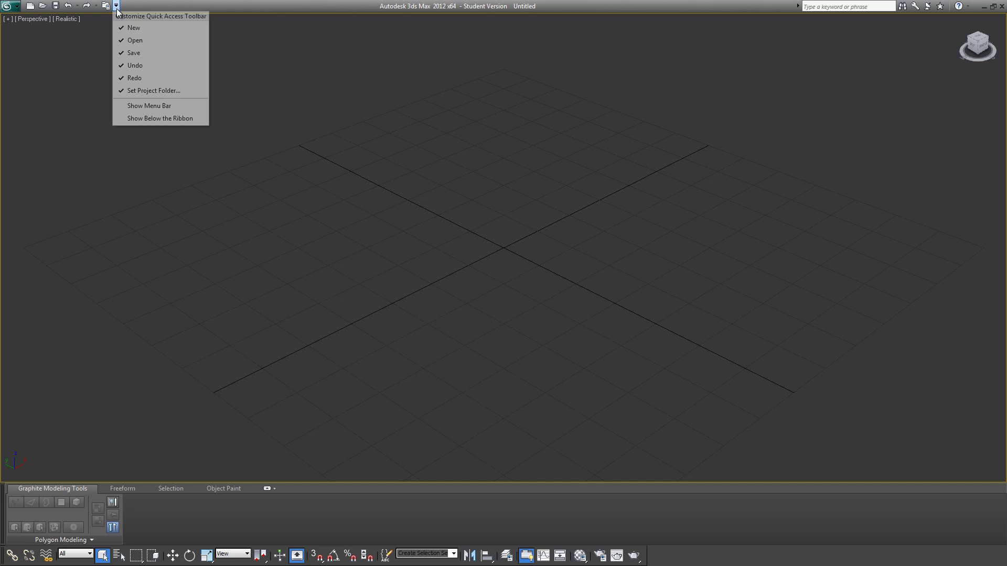
pyautogui.click(142, 107)
pyautogui.click(348, 20)
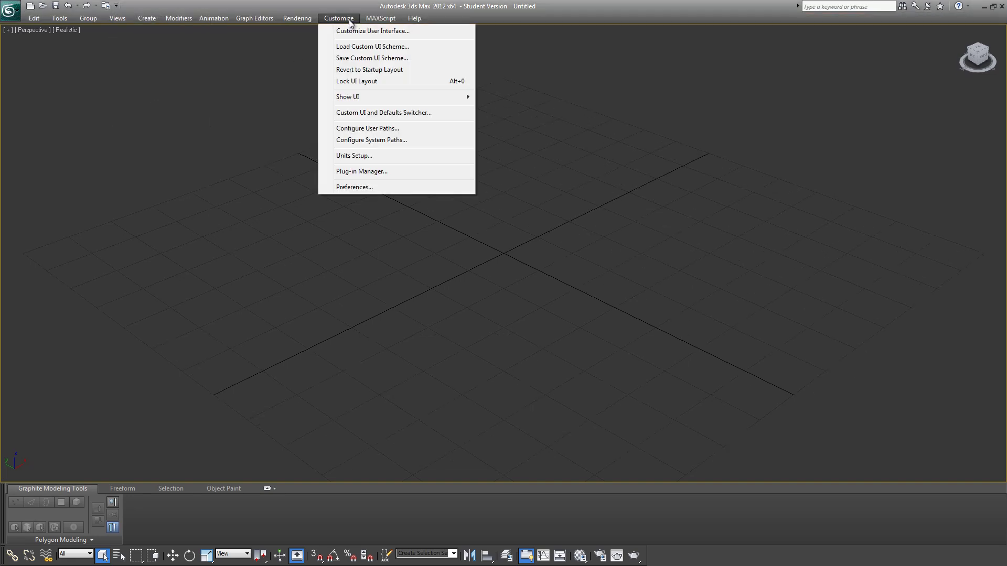
pyautogui.click(371, 61)
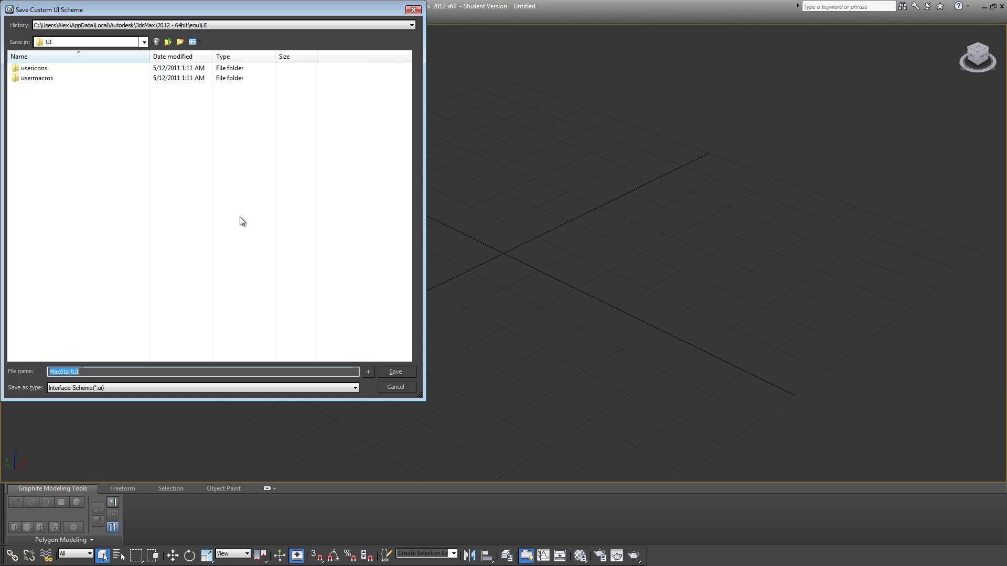
pyautogui.click(104, 375)
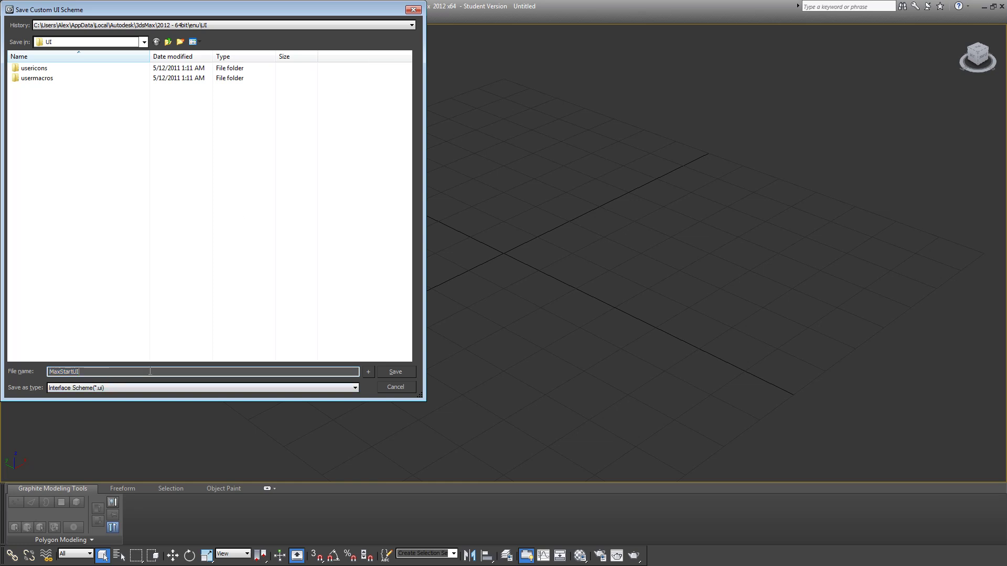
pyautogui.click(391, 372)
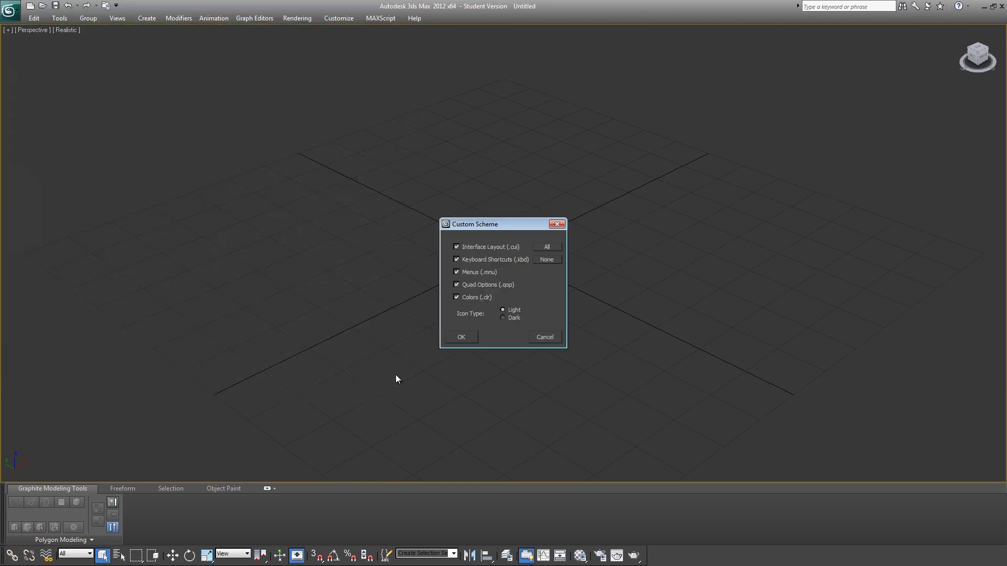
pyautogui.click(471, 335)
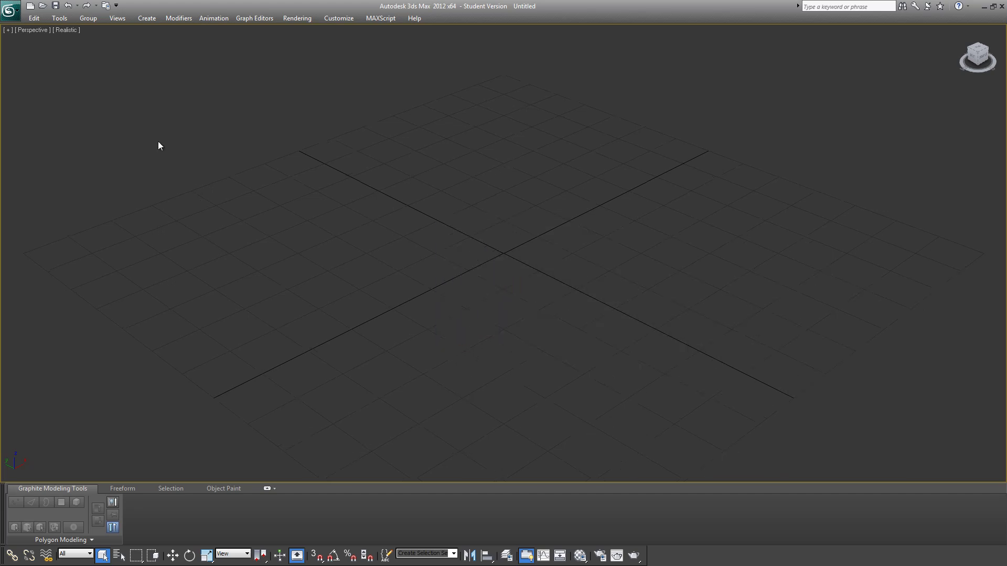
# Use Save As to store the empty scene as 'maxstart' in the scenes folder
pyautogui.click(10, 9)
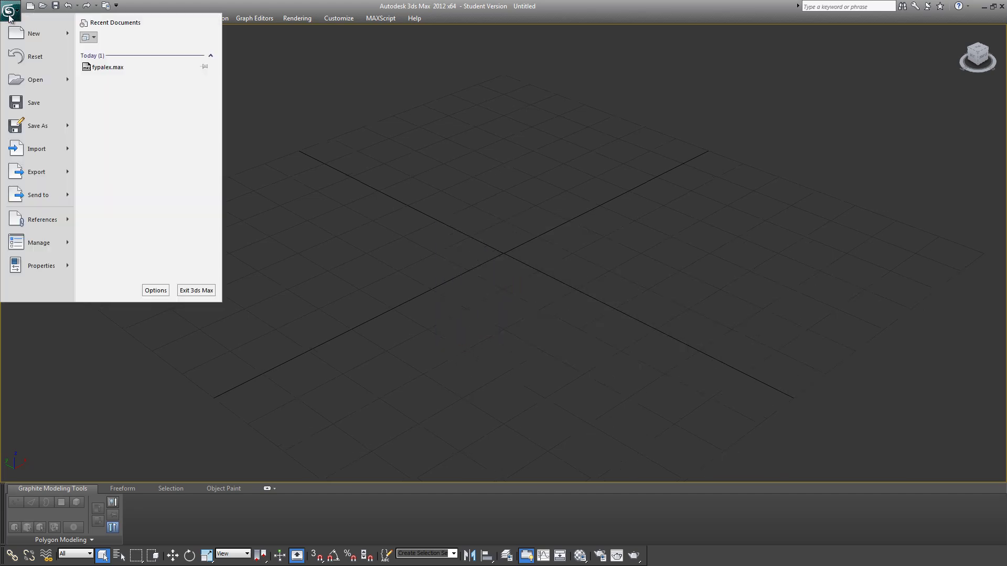
pyautogui.click(49, 122)
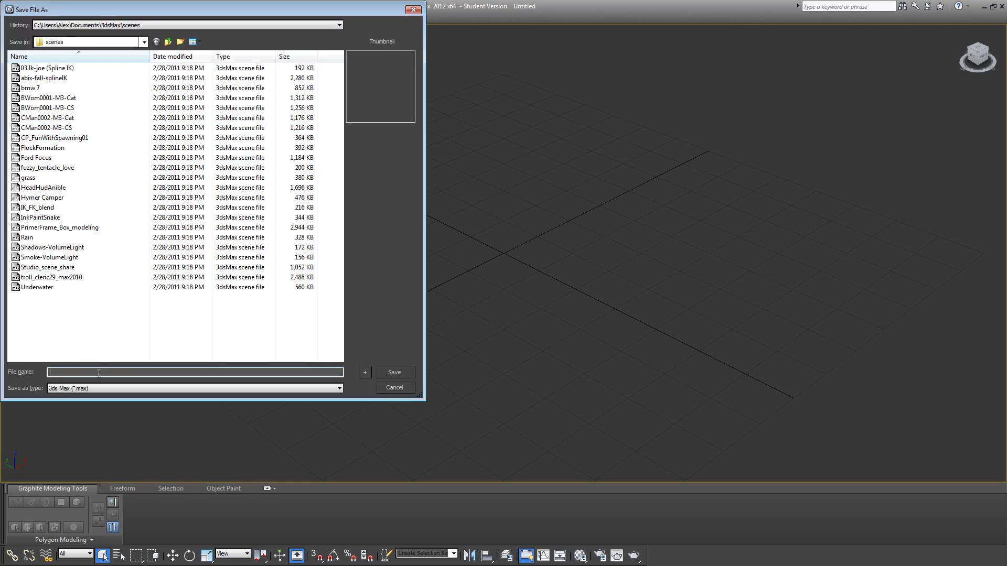
pyautogui.write('maxstart')
pyautogui.press('Return')
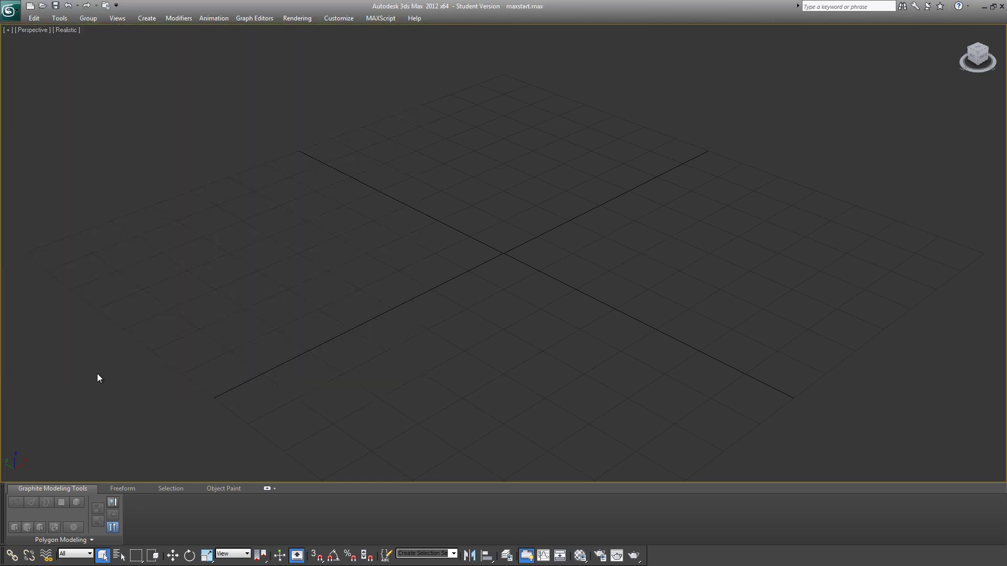